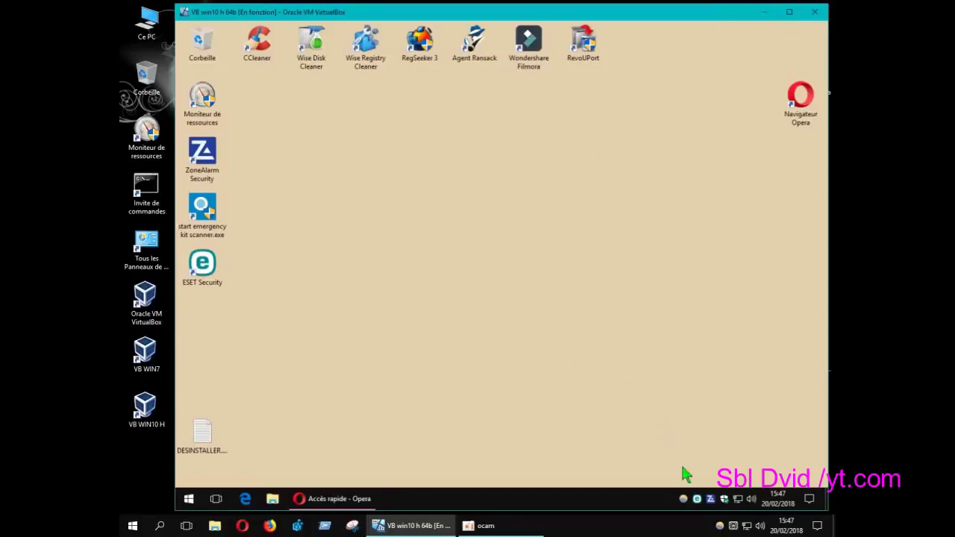
Open ESET Internet Security and bring up its advanced configuration (Configuration avancée).
click(697, 498)
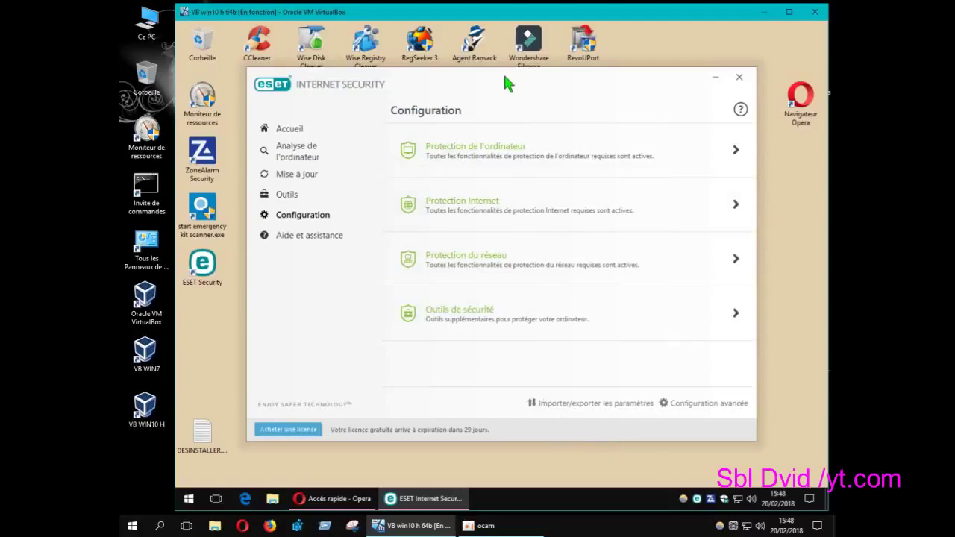
drag(503, 70, 502, 51)
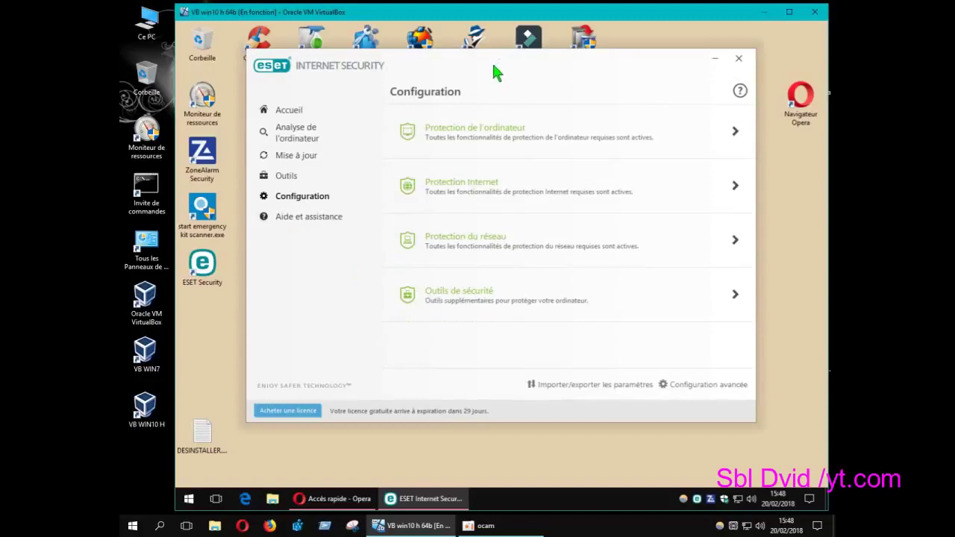
click(335, 196)
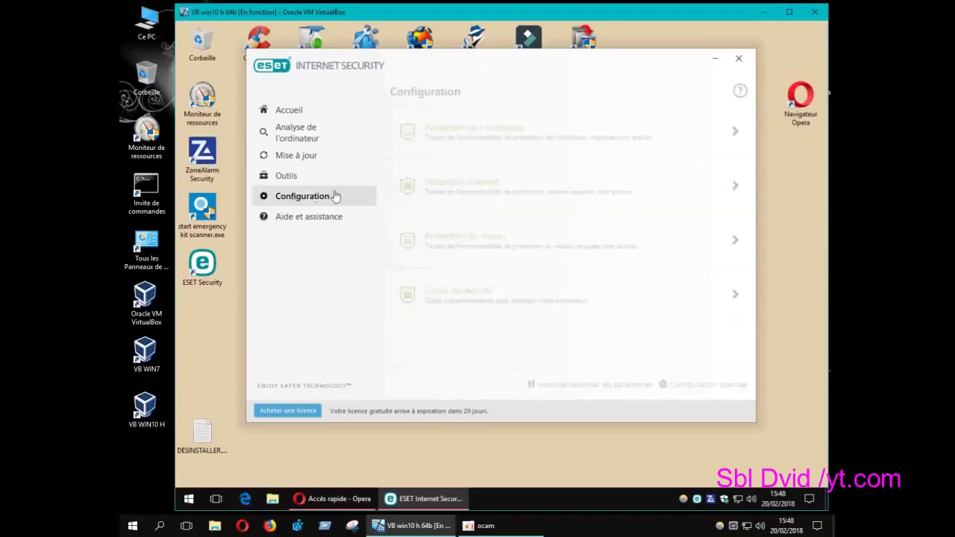
click(709, 386)
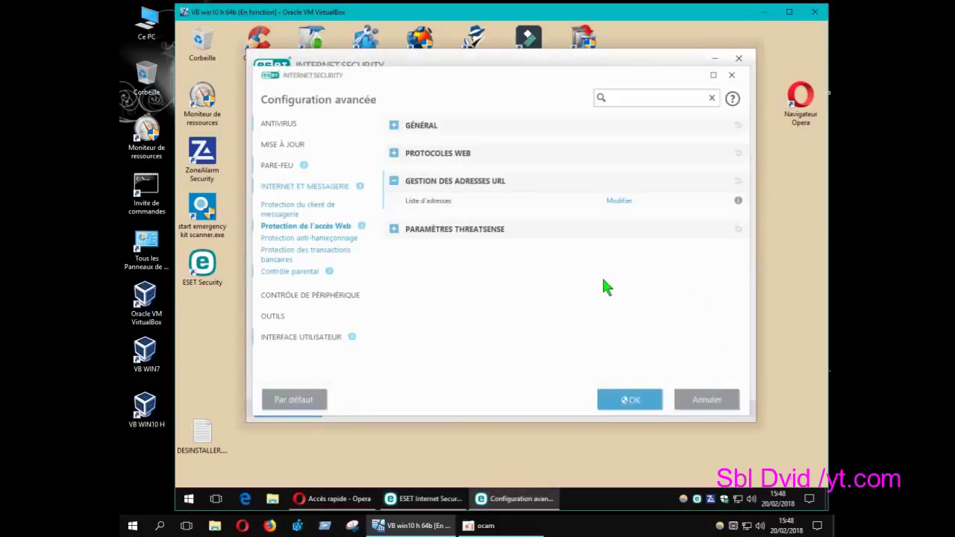
Enlarge the advanced configuration window and open the URL address list (Gestion des adresses URL) under Protection de l'accès Web for editing.
click(320, 187)
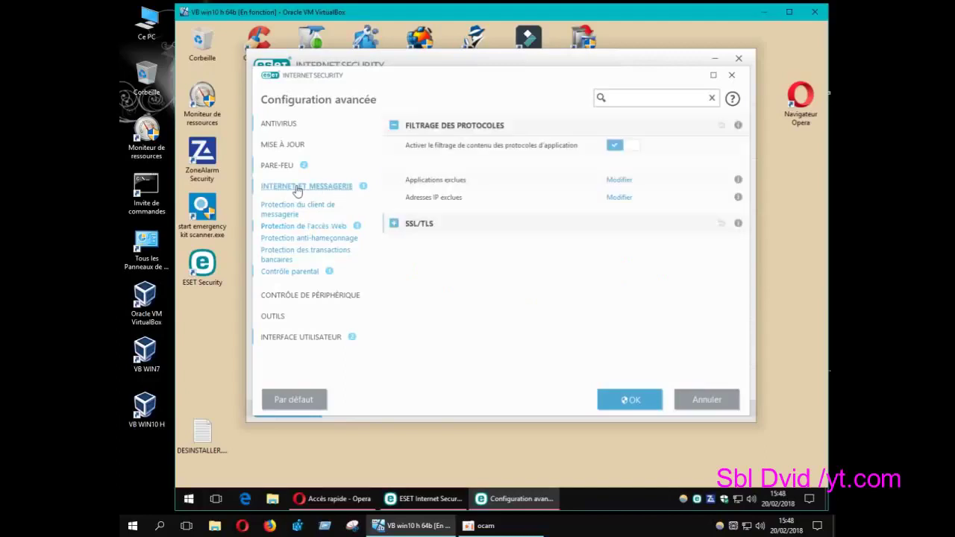
click(314, 228)
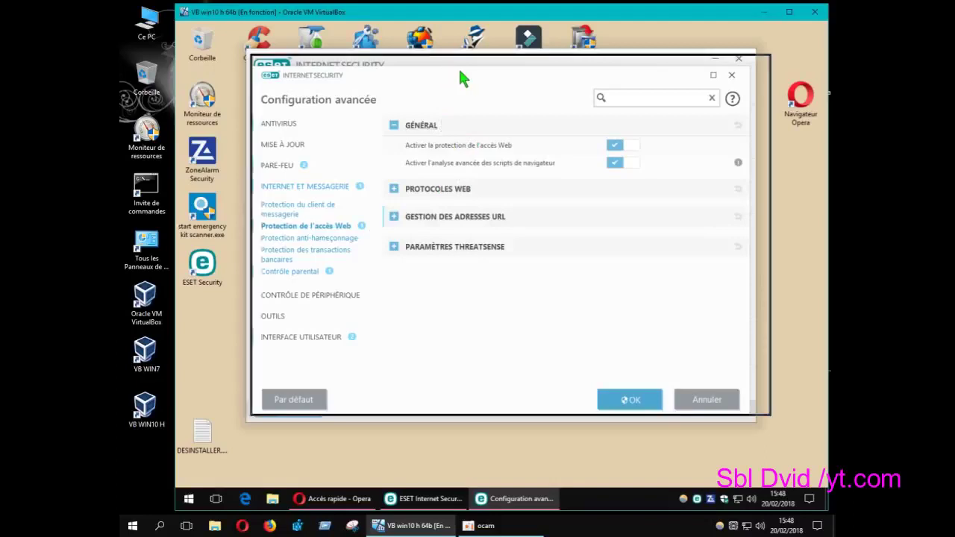
drag(446, 71, 410, 44)
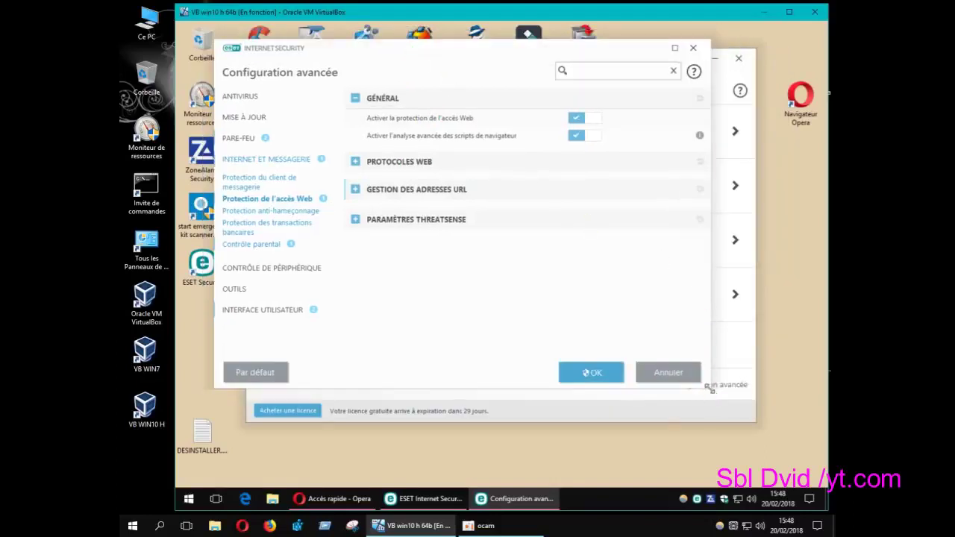
drag(711, 388, 734, 494)
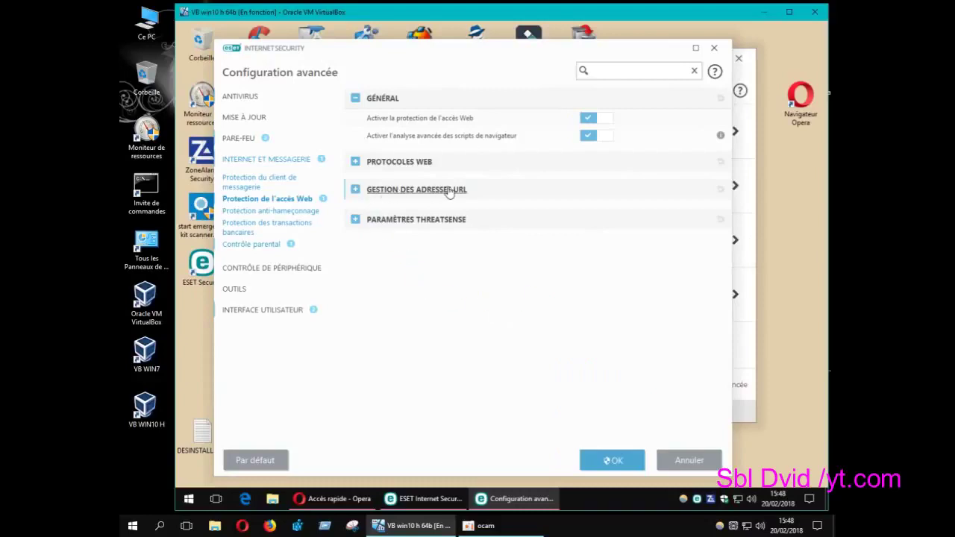
click(357, 191)
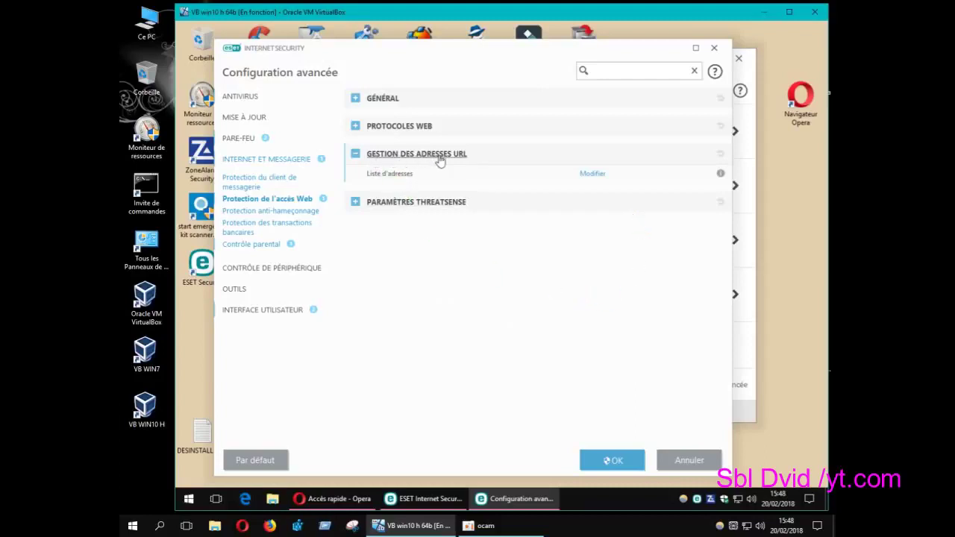
click(590, 176)
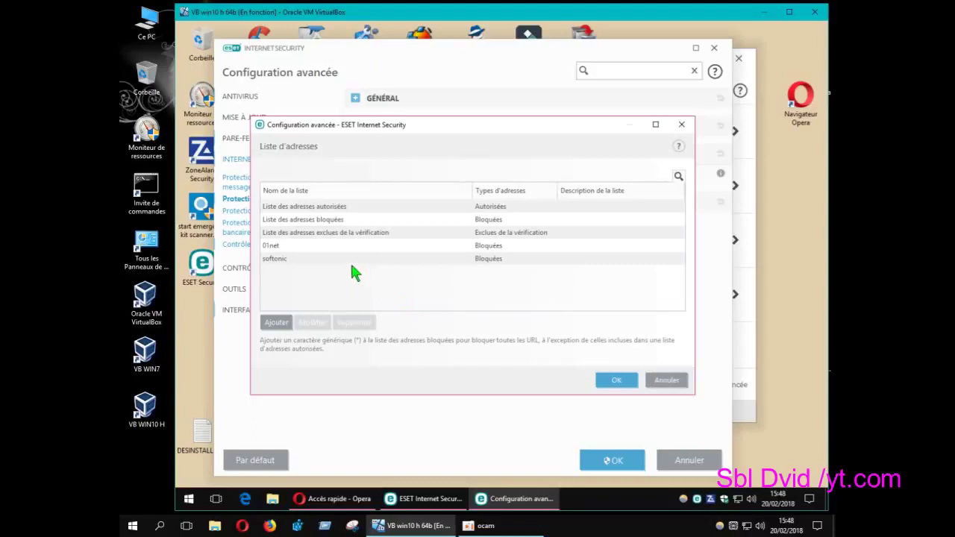
click(328, 224)
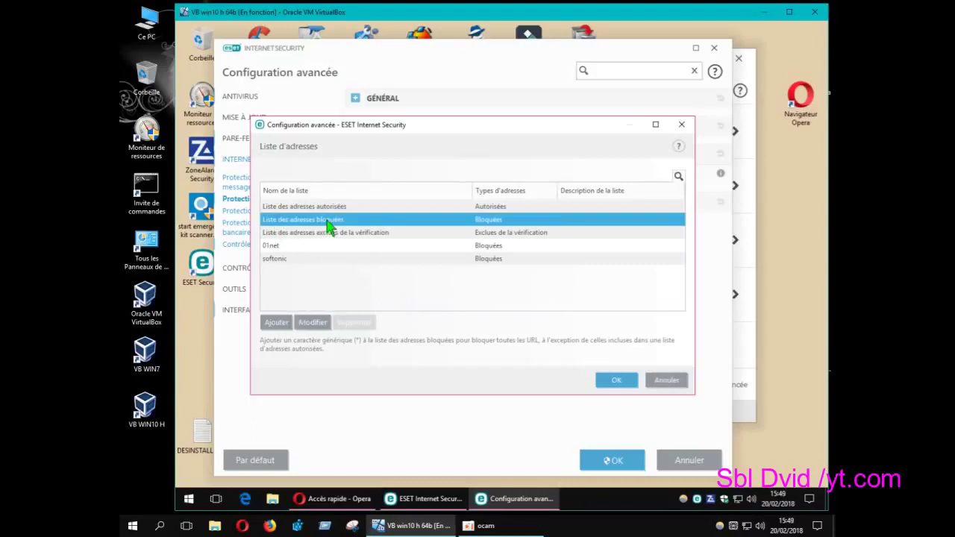
click(280, 323)
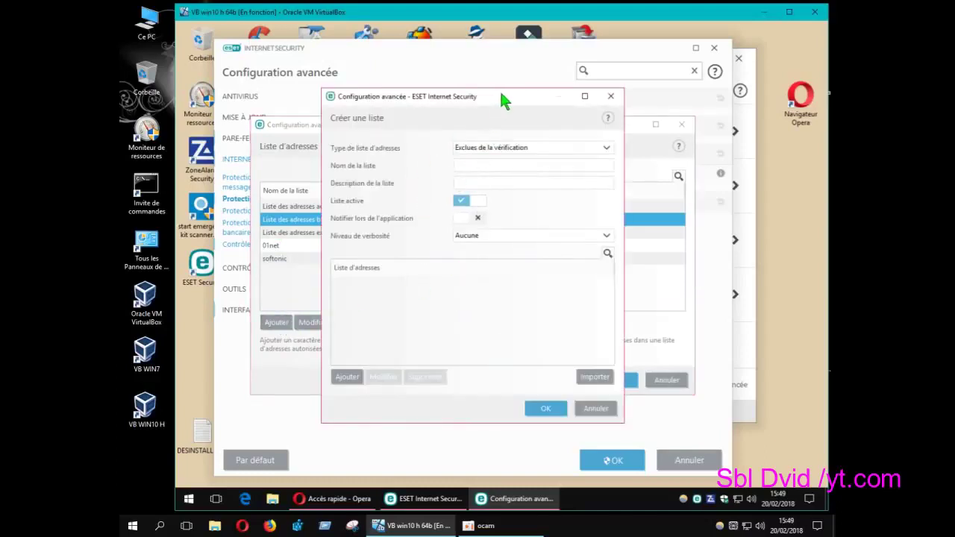
drag(503, 97, 677, 112)
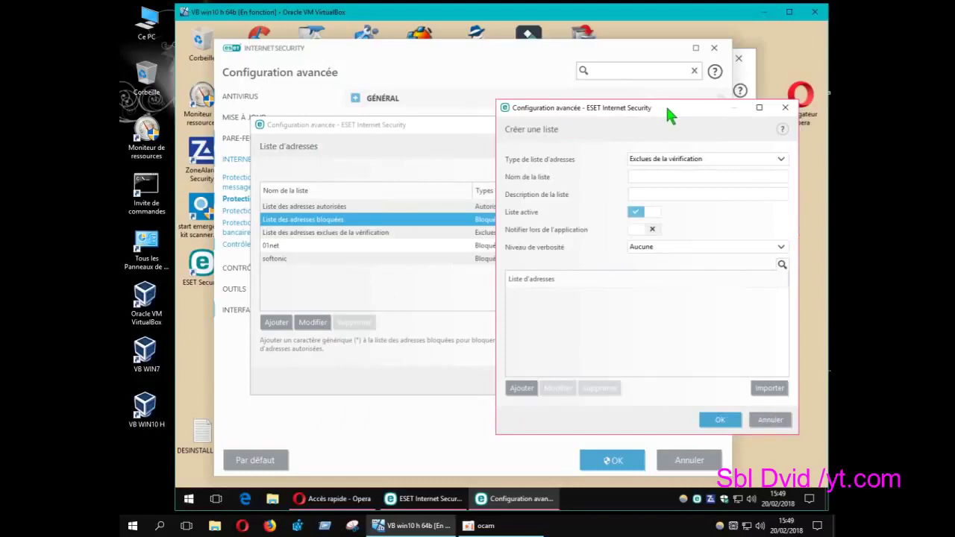
click(785, 109)
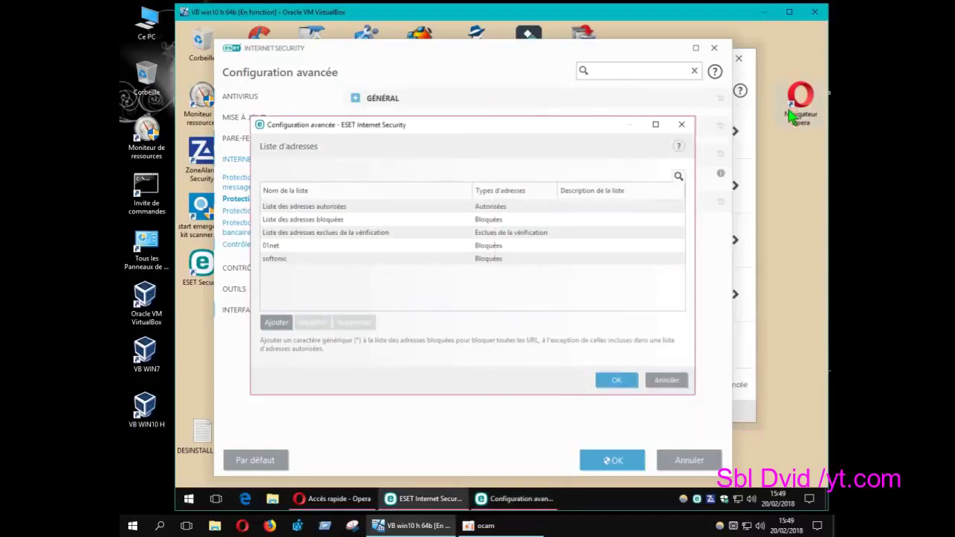
Create an address list of type Bloquées named "amazon" and start adding a URL mask to it.
click(323, 221)
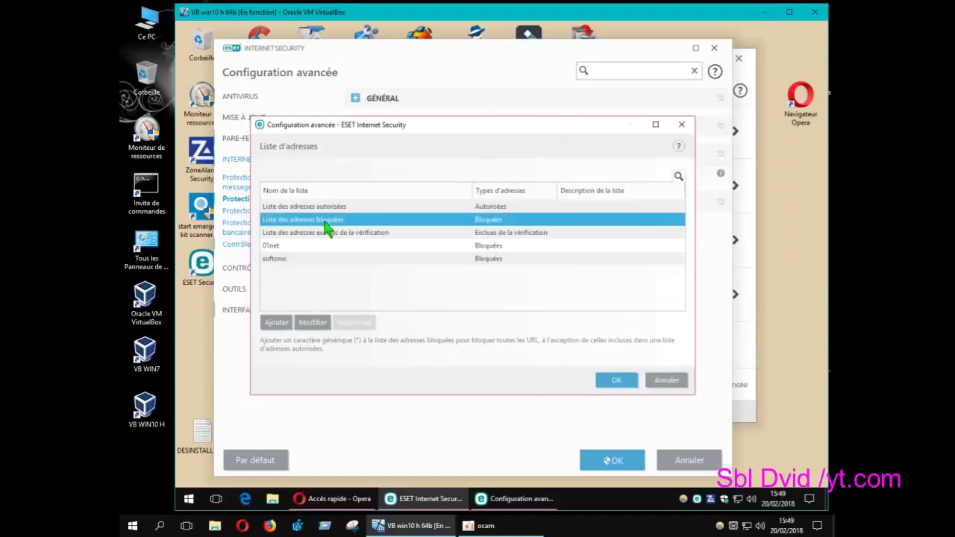
click(276, 322)
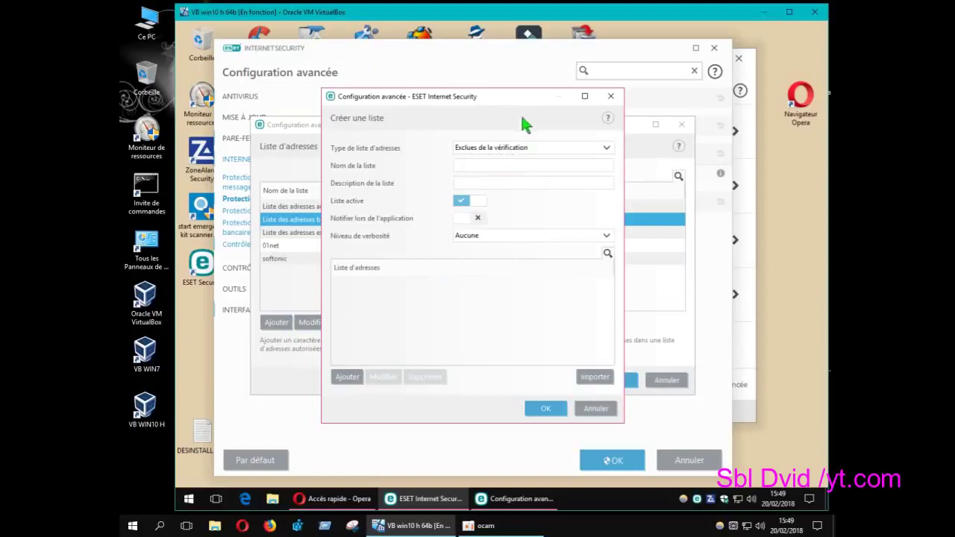
drag(526, 97, 686, 82)
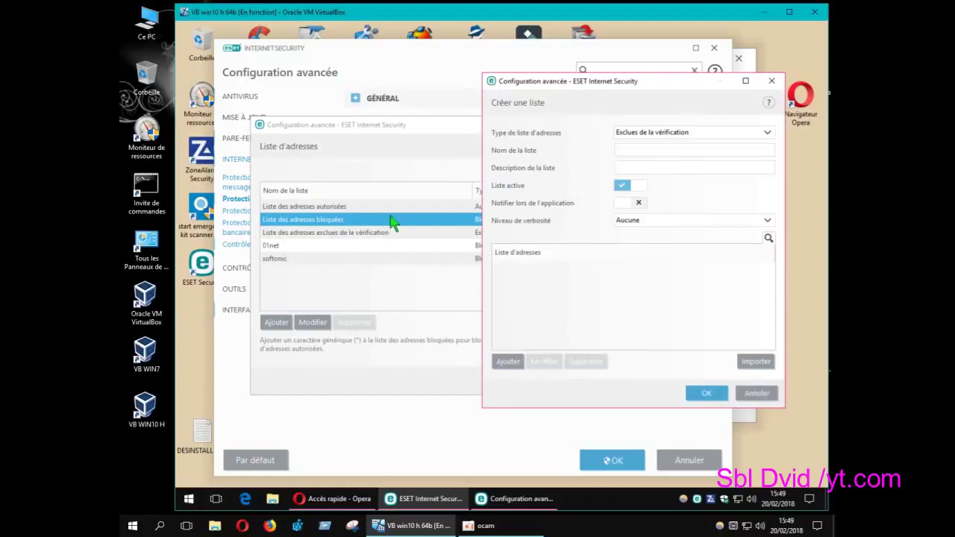
drag(624, 79, 609, 37)
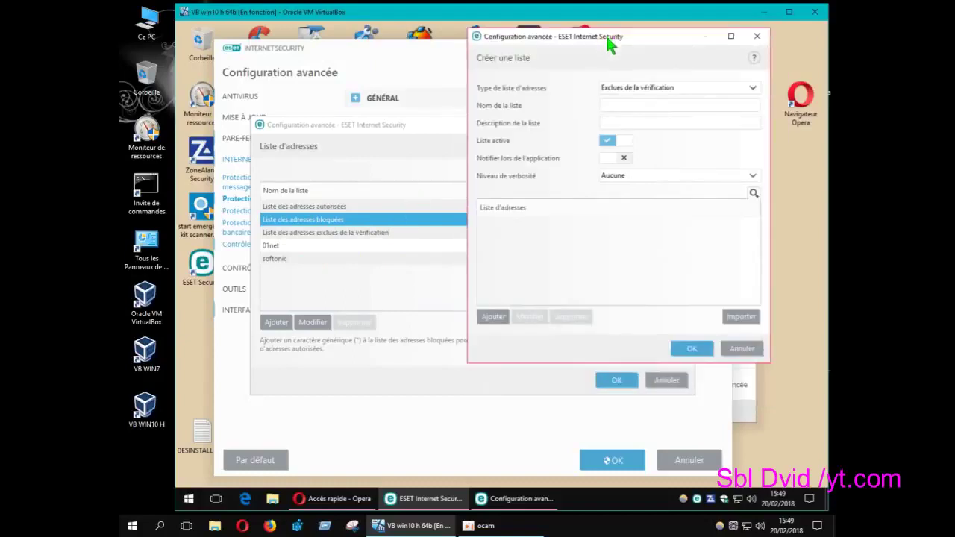
click(751, 87)
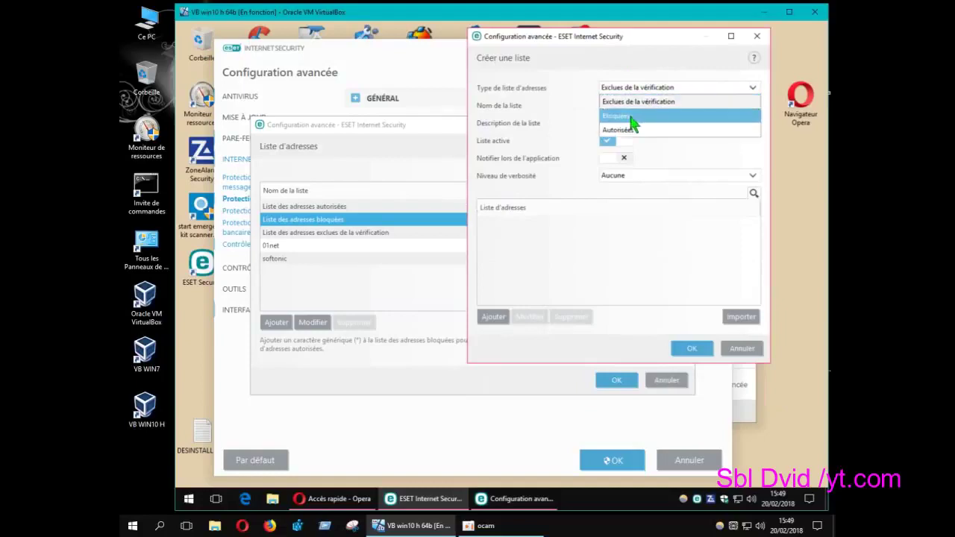
click(632, 117)
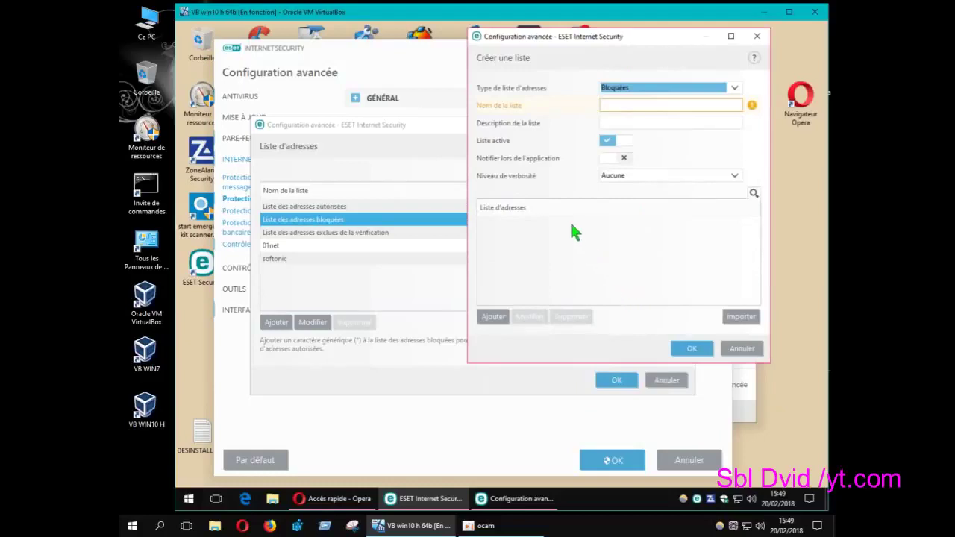
click(606, 108)
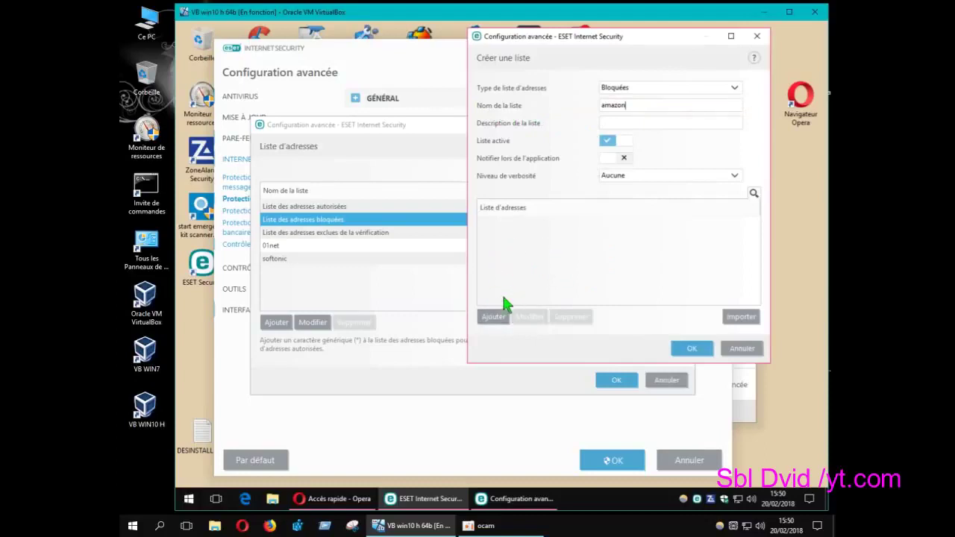
click(494, 318)
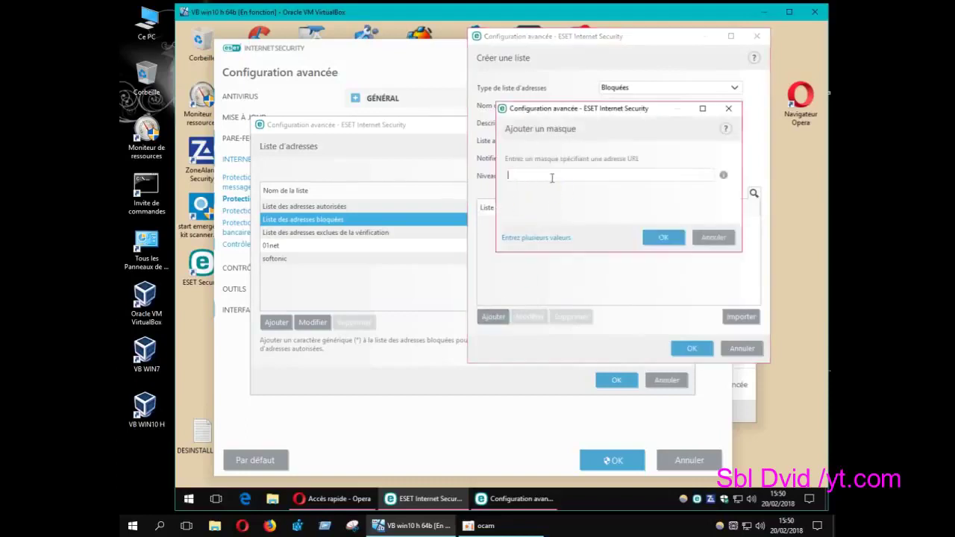
Switch to Opera, search Google for "amazon" and open the non-sponsored Amazon.fr result.
click(358, 498)
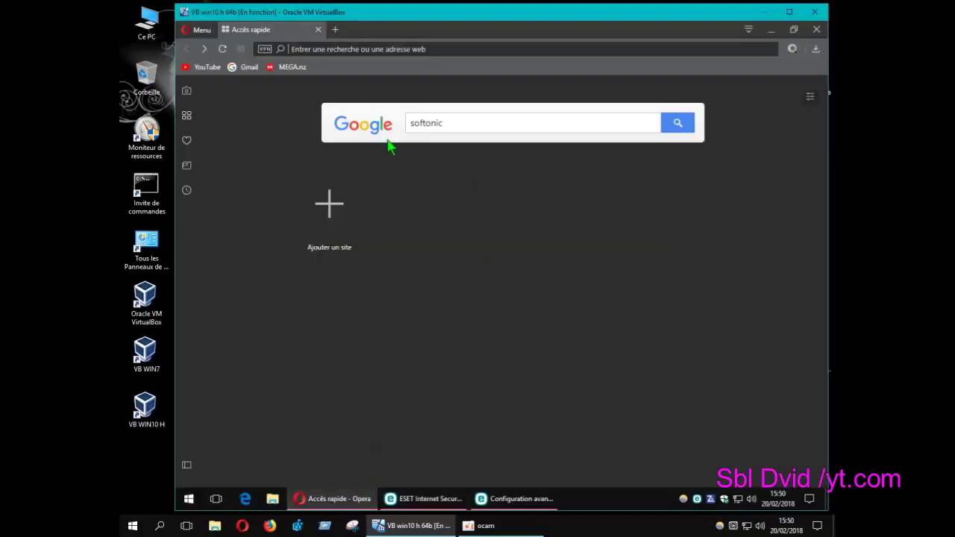
drag(449, 125, 392, 128)
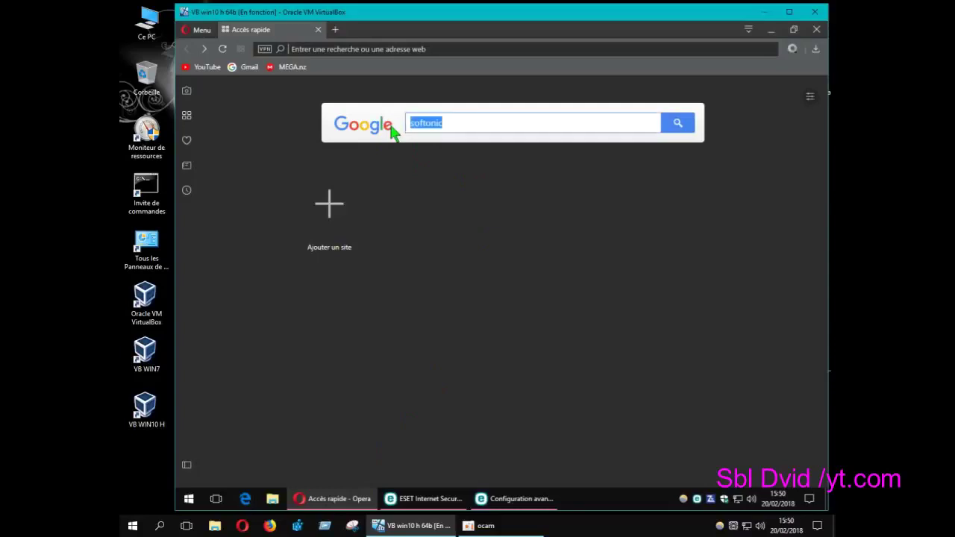
text(amazo)
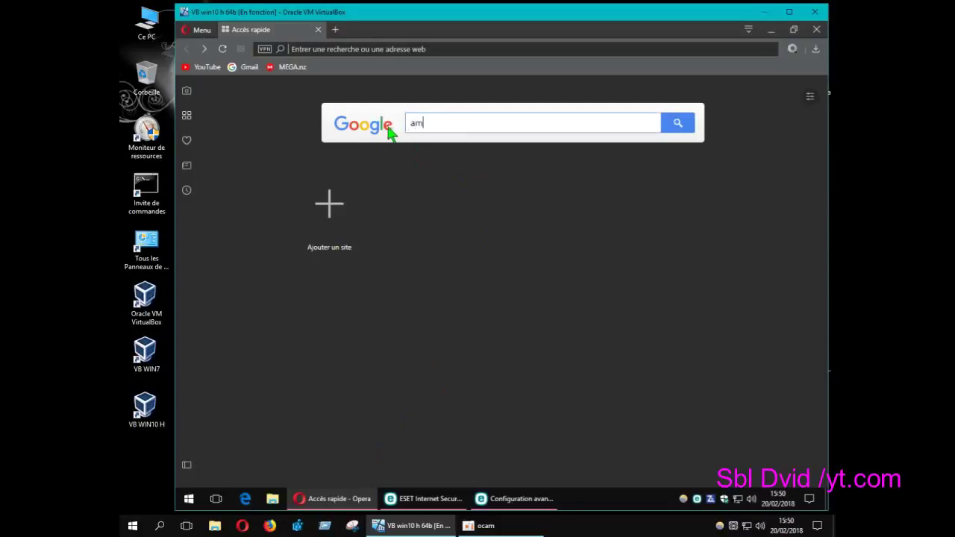
text(n)
key(Return)
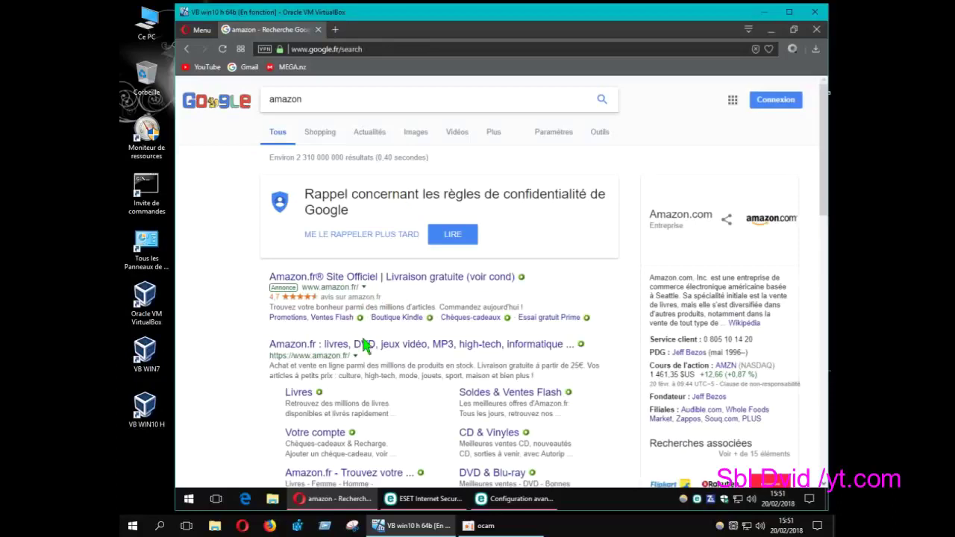
click(384, 351)
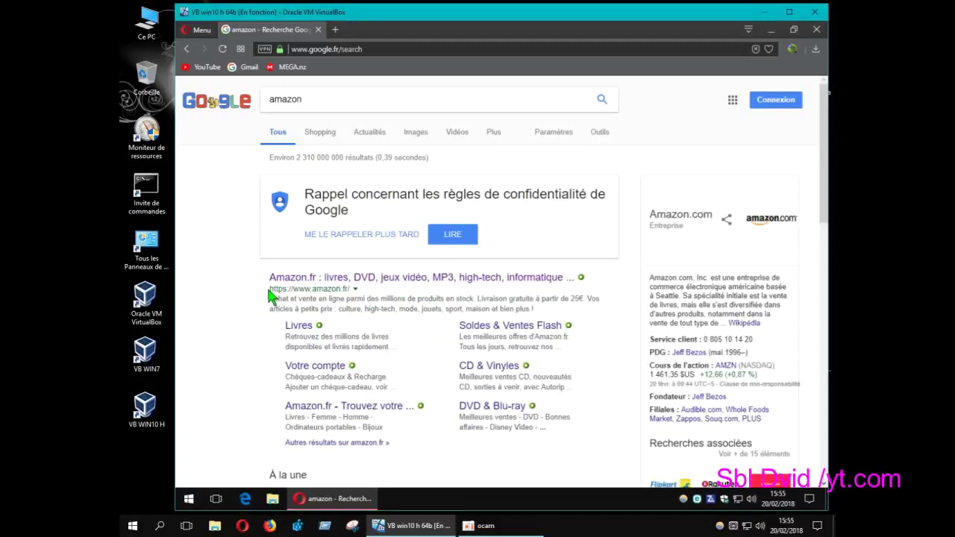
drag(268, 288, 351, 291)
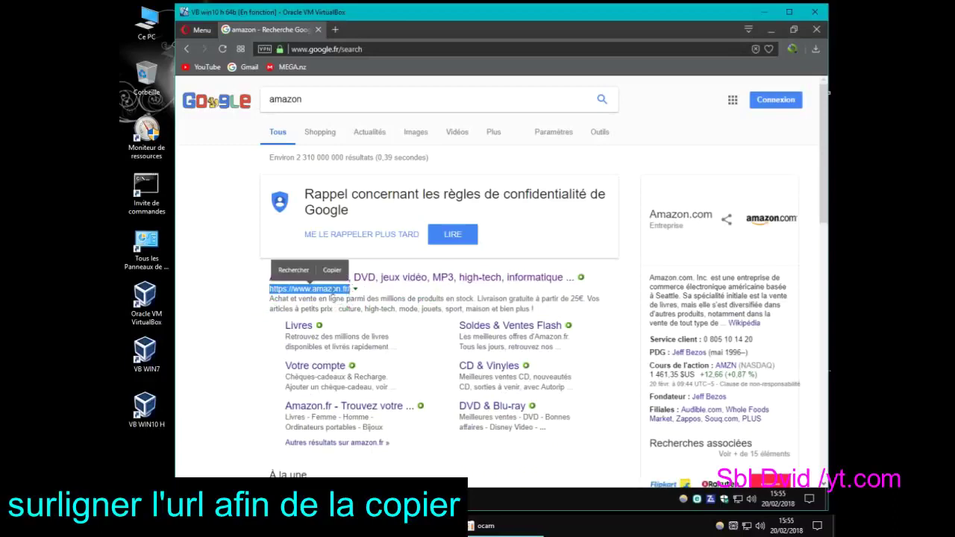
right_click(333, 289)
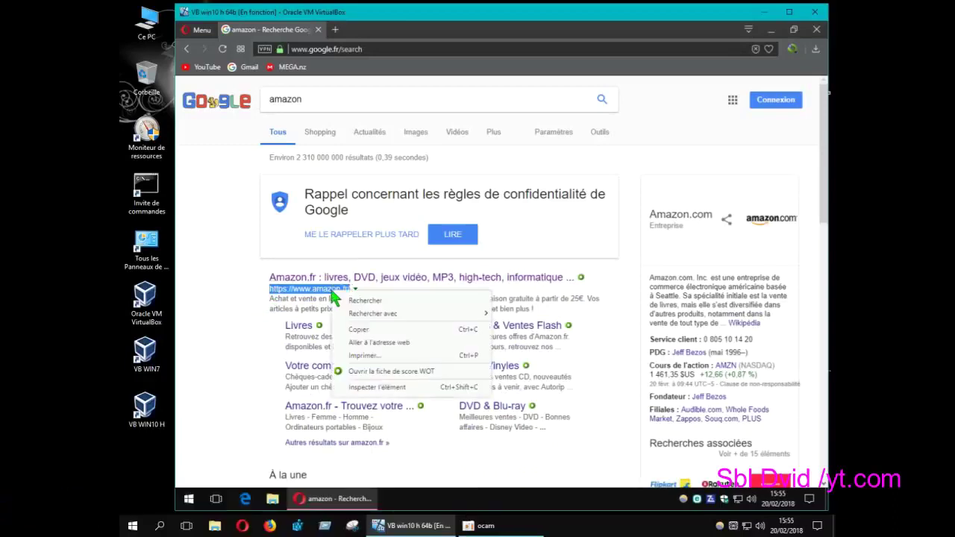
click(359, 331)
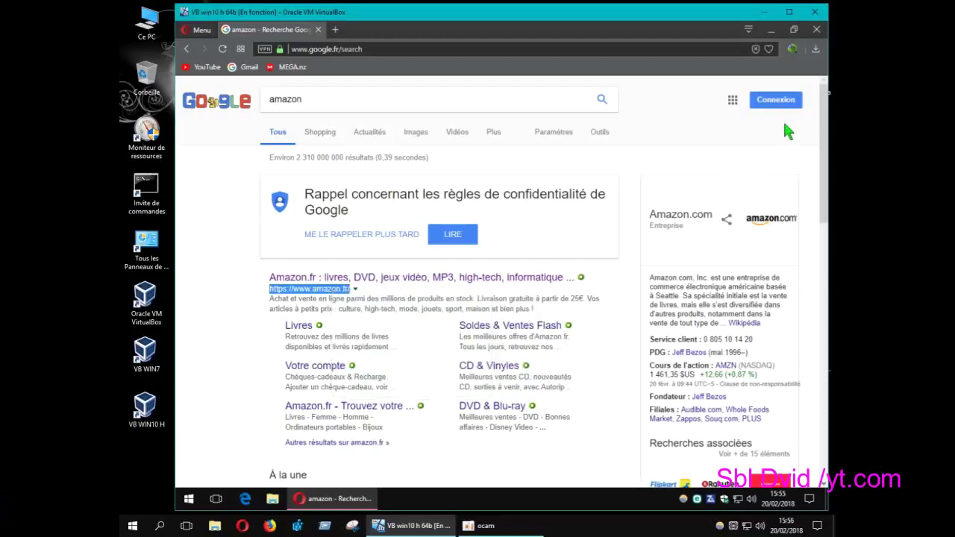
click(770, 29)
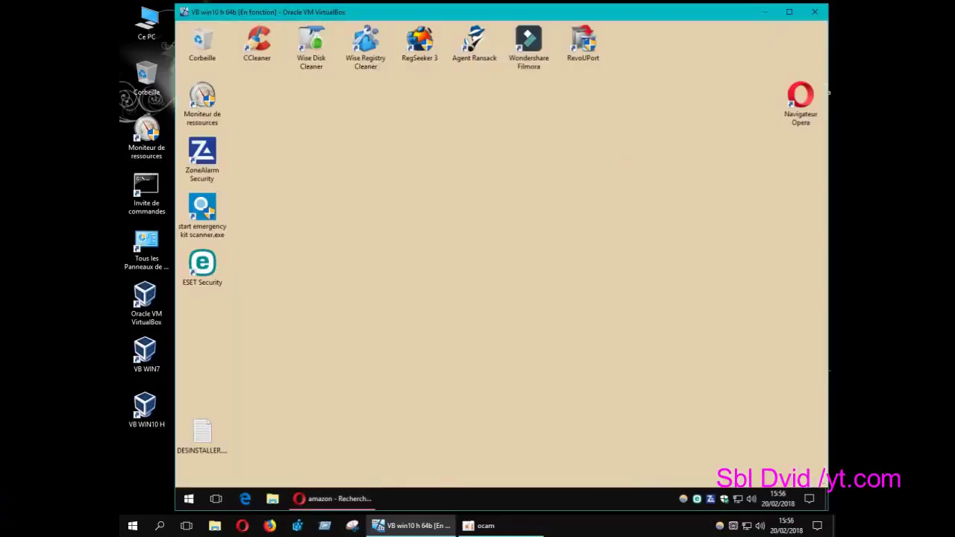
Reopen the URL address lists in ESET's advanced configuration and open the "amazon" list for editing.
click(696, 497)
click(319, 196)
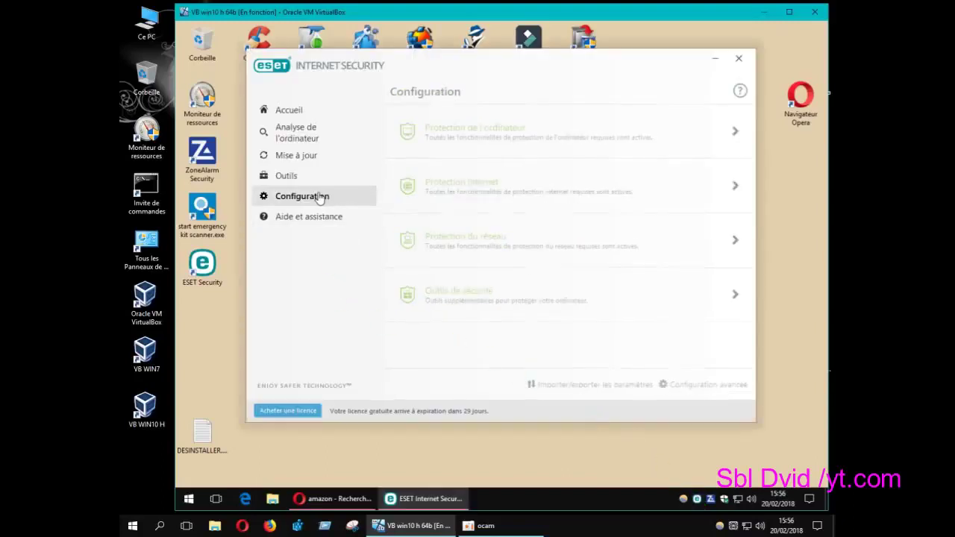
click(685, 385)
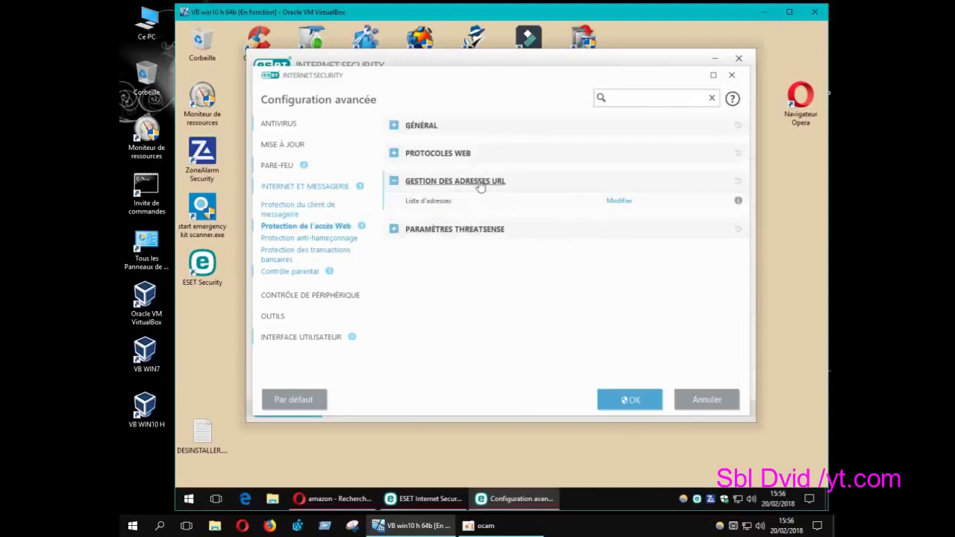
click(610, 203)
double_click(558, 249)
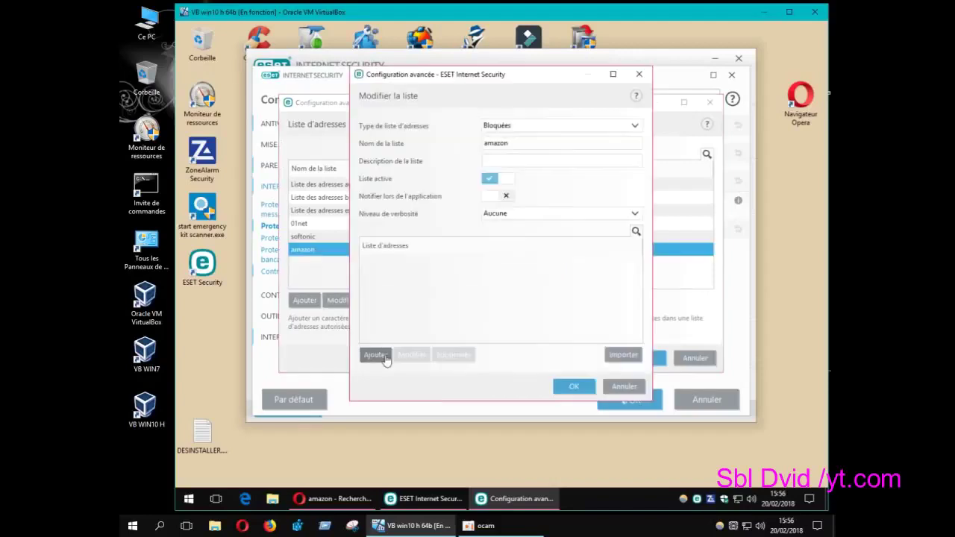
click(381, 354)
right_click(399, 214)
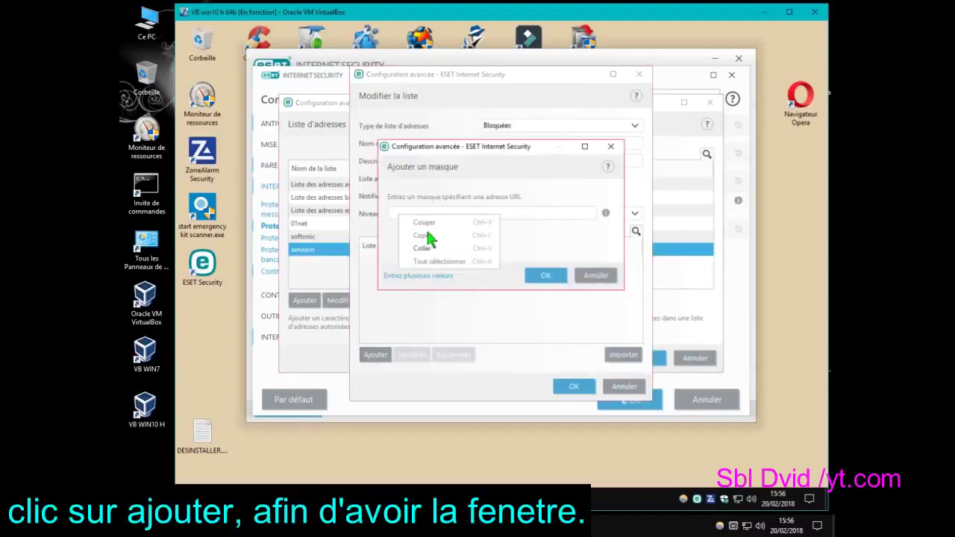
click(428, 248)
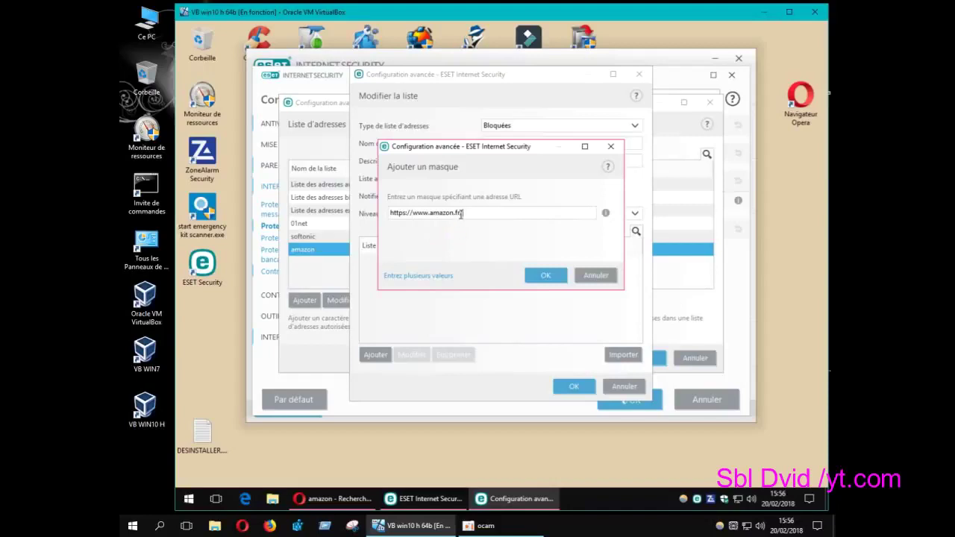
click(545, 278)
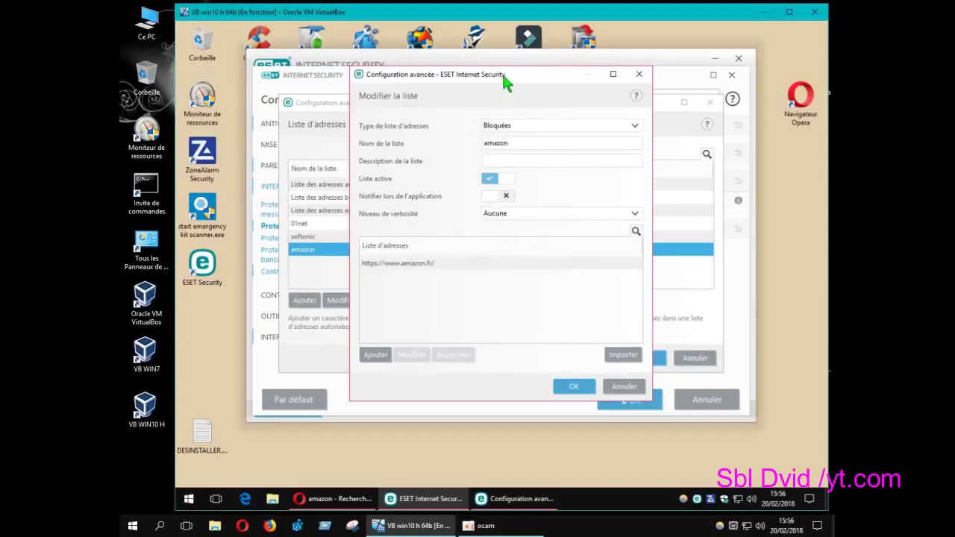
drag(503, 75, 557, 74)
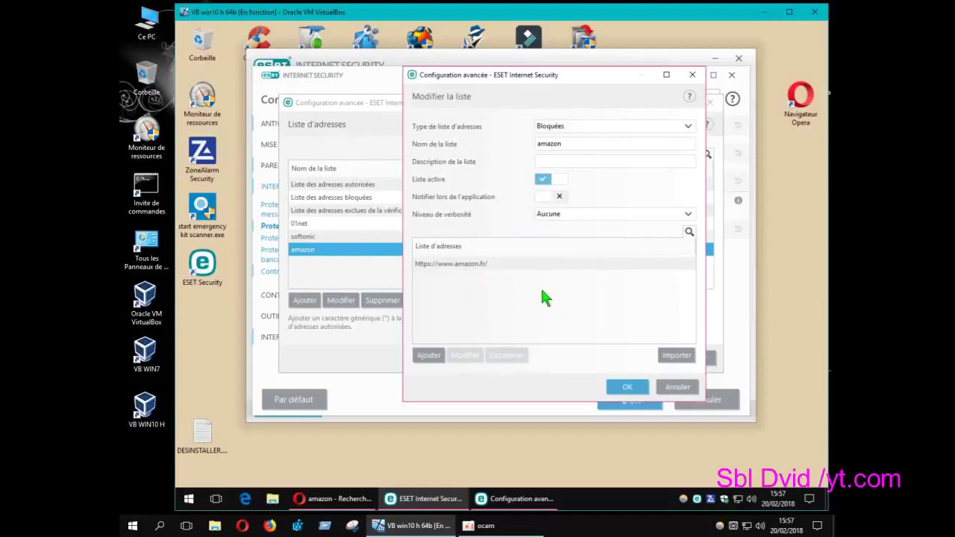
click(626, 389)
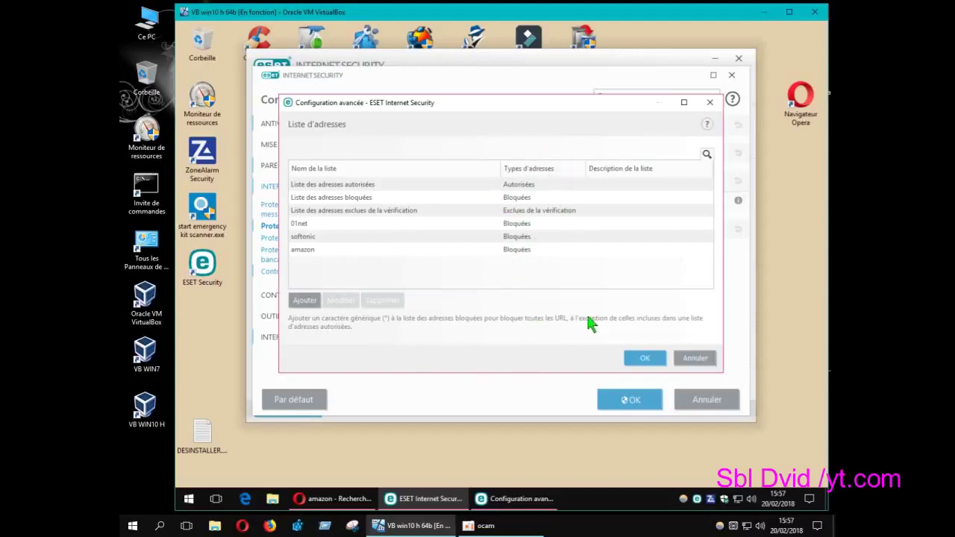
Save the address lists and the advanced configuration with administrator approval, and close the ESET window.
click(644, 360)
click(629, 400)
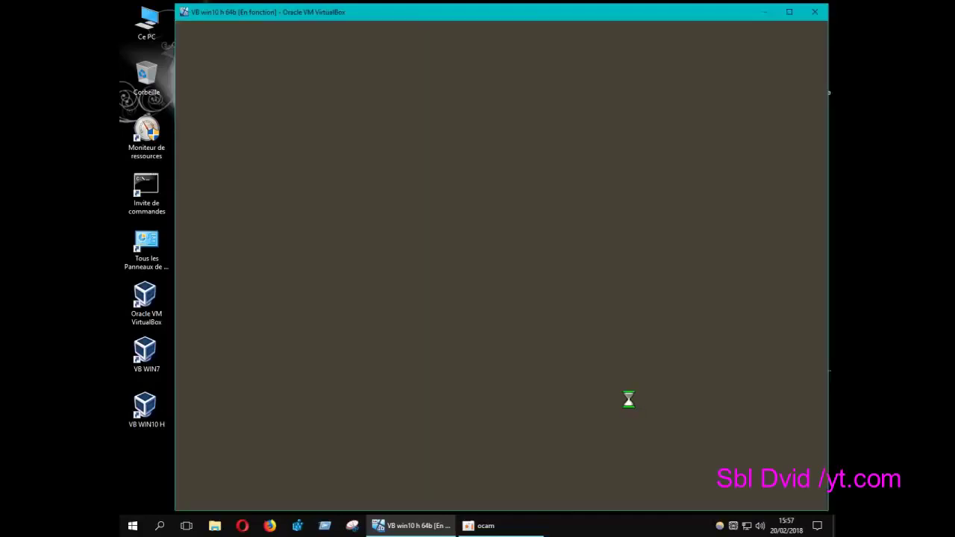
click(478, 340)
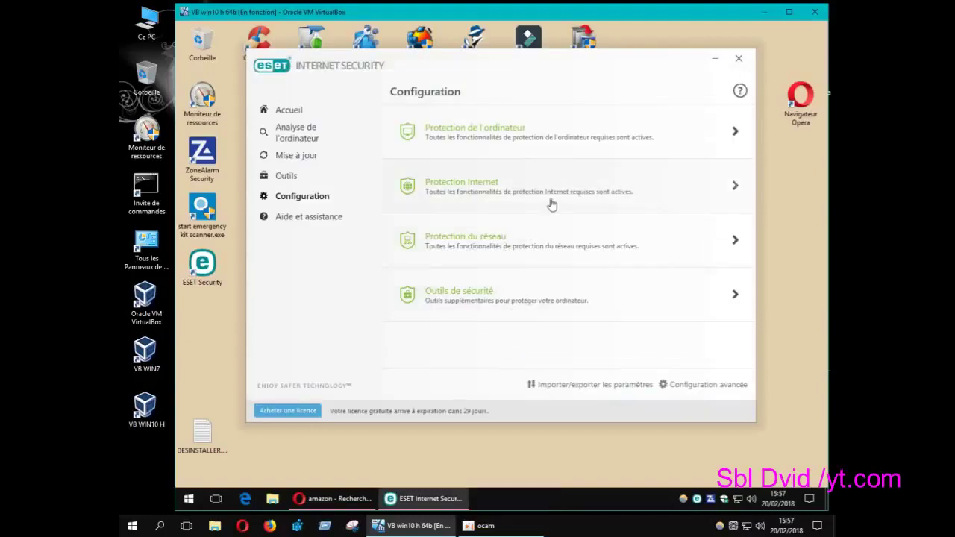
click(738, 58)
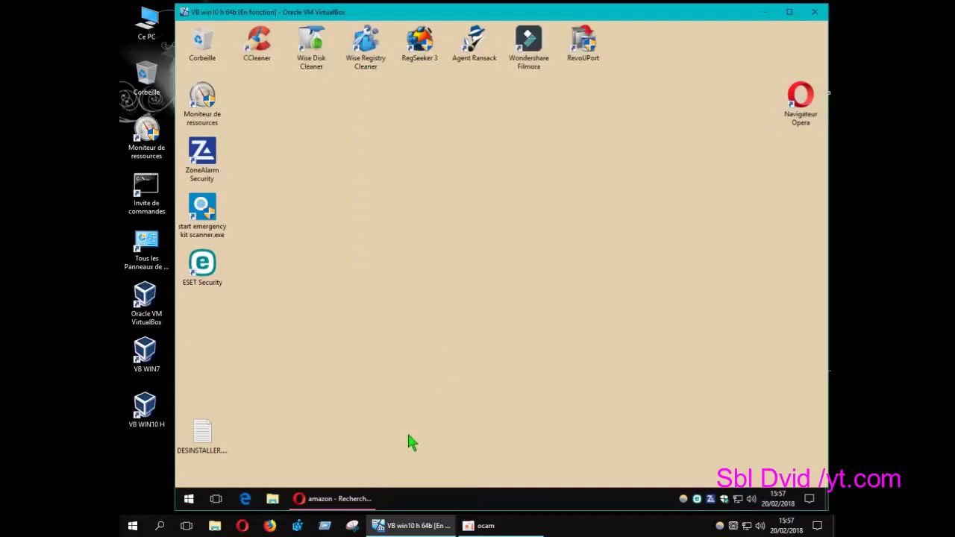
Switch to Opera, test the block by opening the Amazon.fr search result, return to the results and close the browser.
click(360, 496)
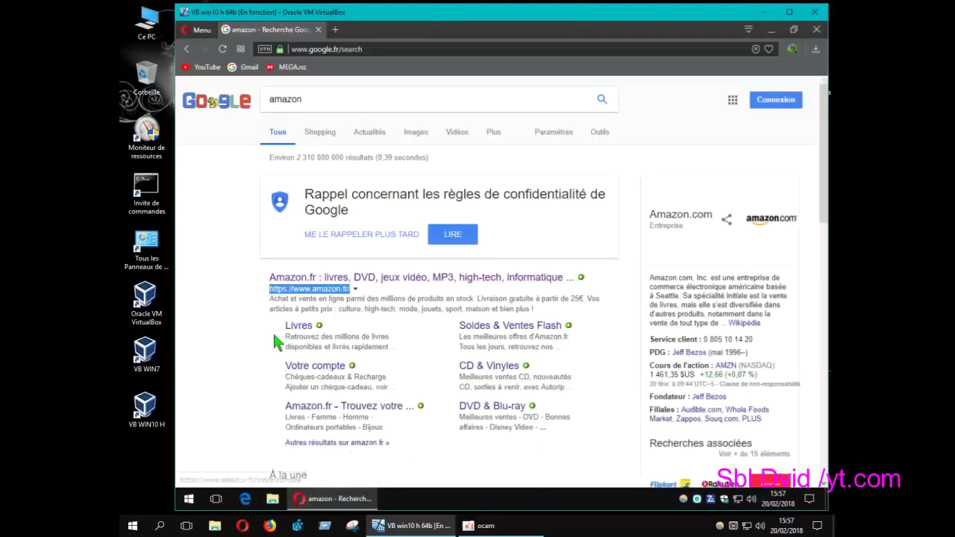
click(202, 242)
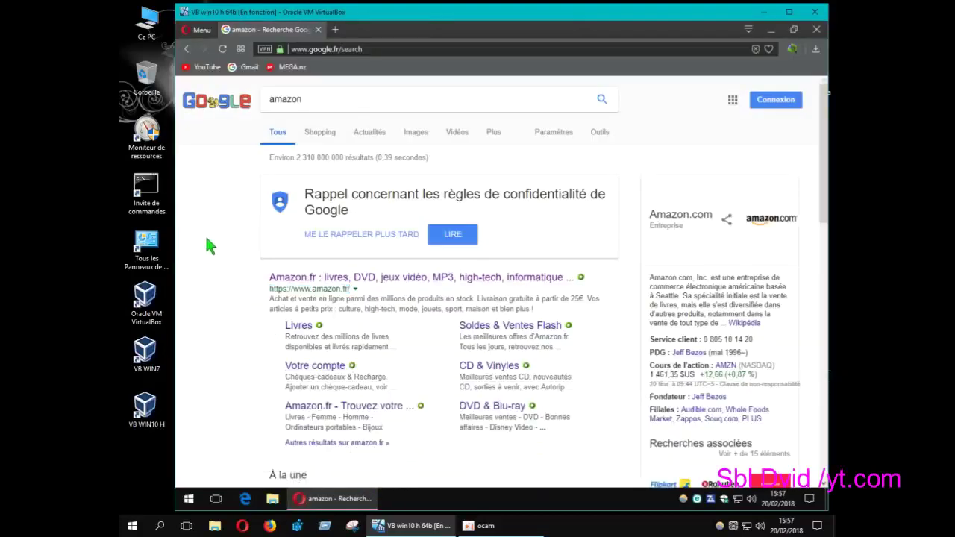
click(422, 282)
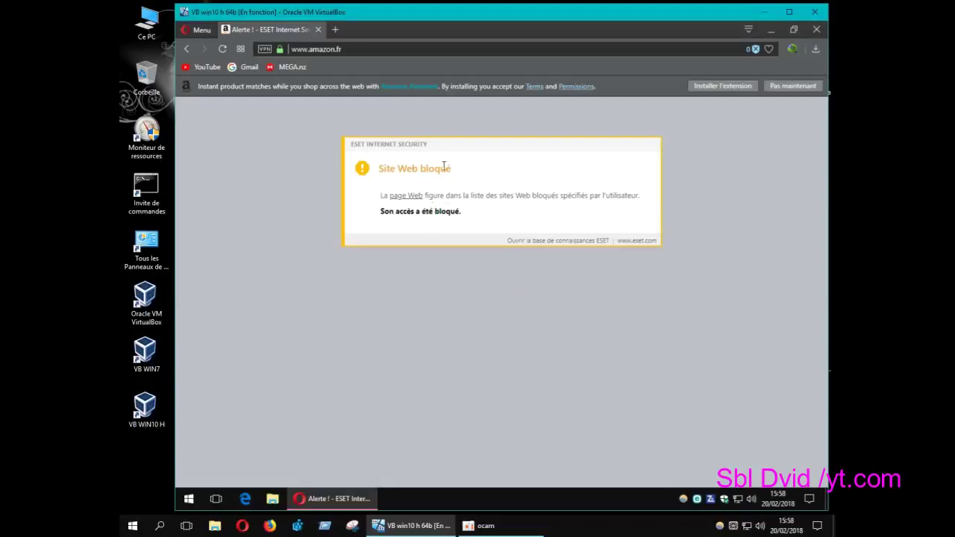
click(187, 49)
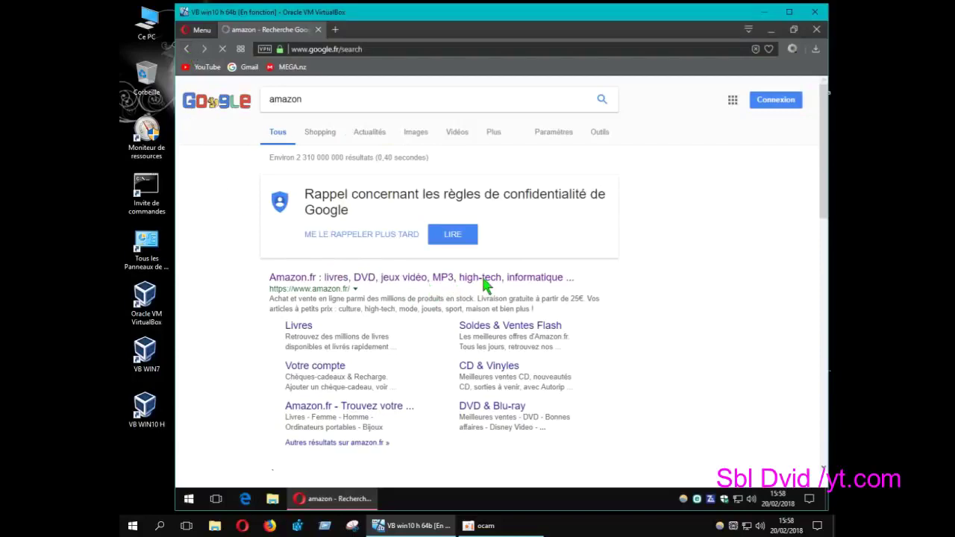
click(817, 30)
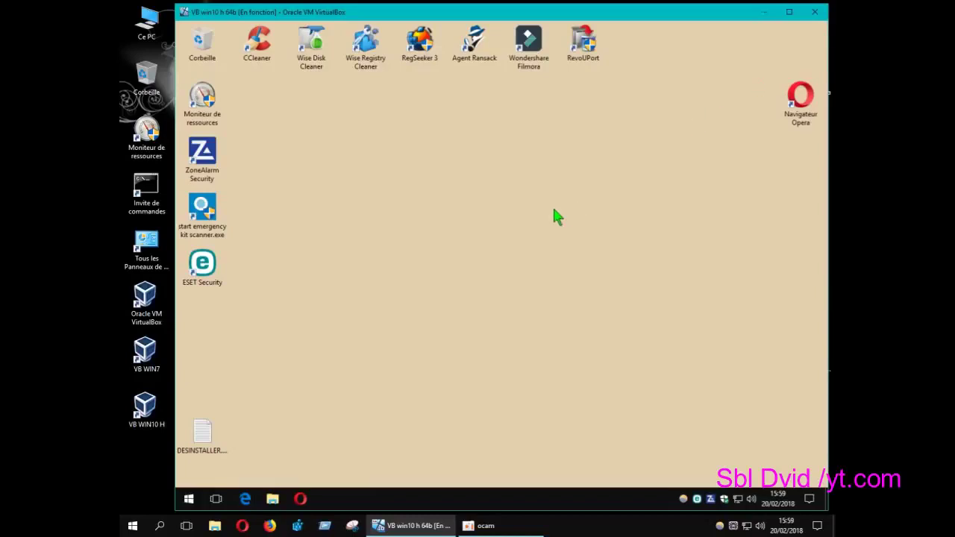
Switch to ESET Internet Security and open the URL address lists under Protection de l'accès Web in the advanced configuration.
click(698, 500)
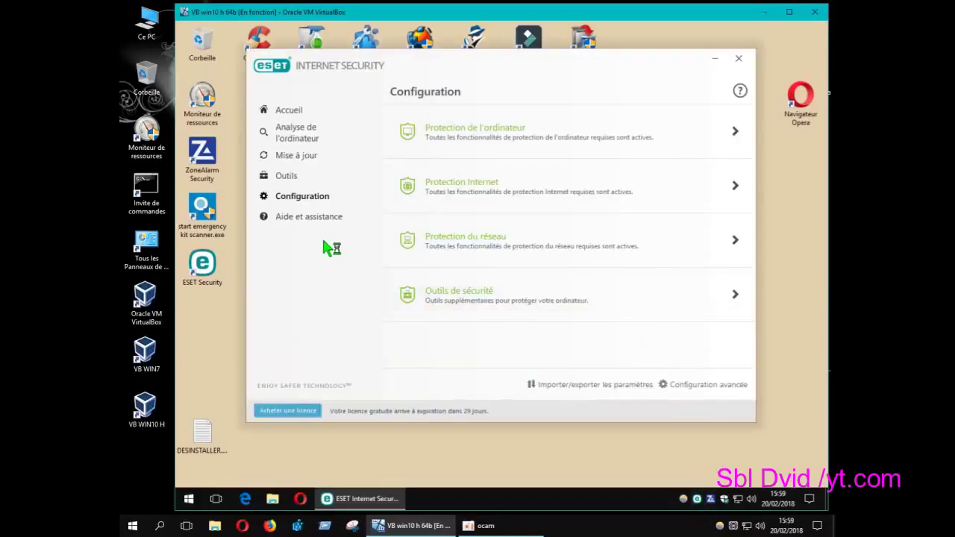
click(680, 385)
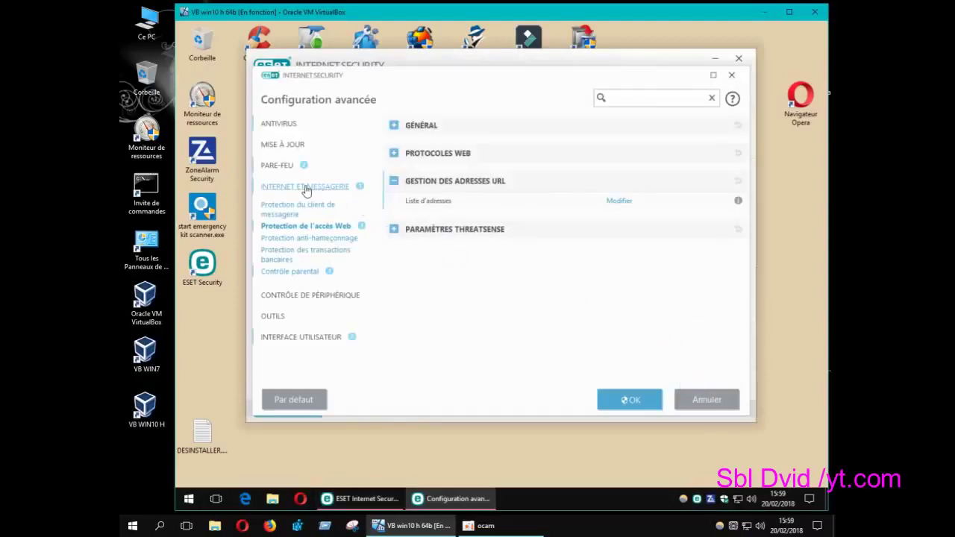
click(316, 193)
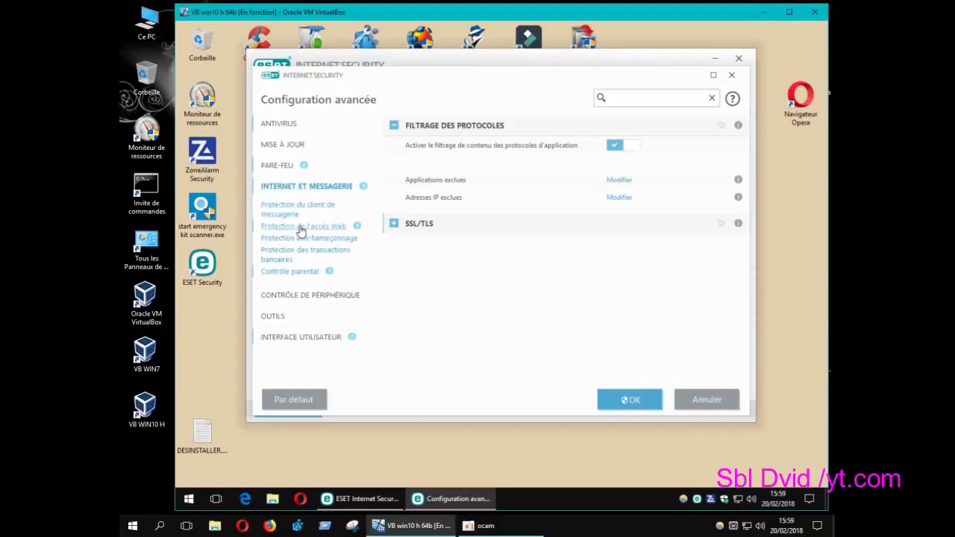
click(311, 227)
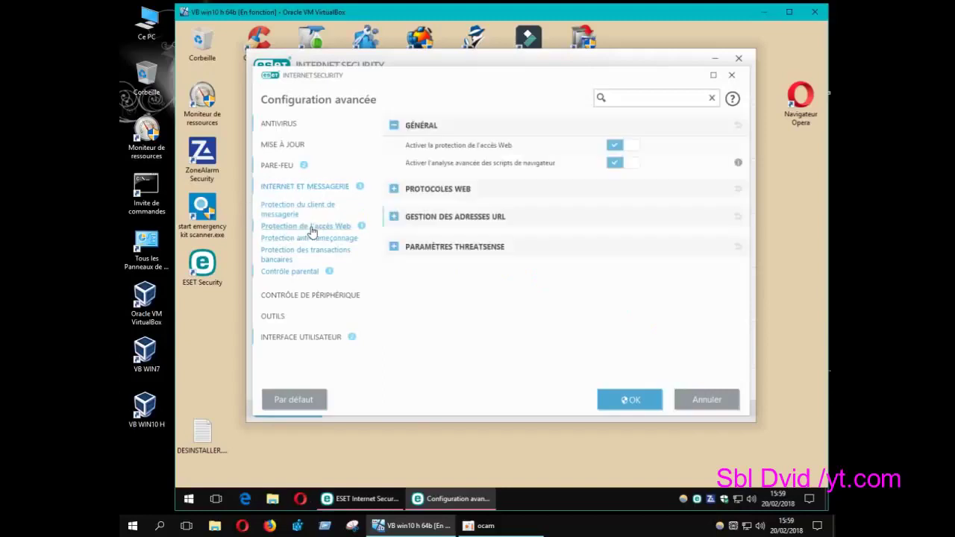
click(443, 217)
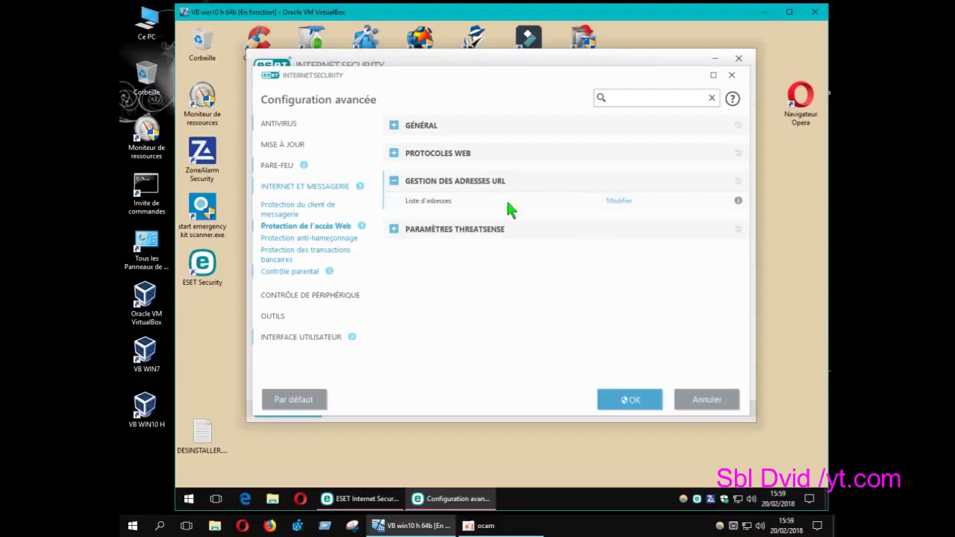
click(622, 209)
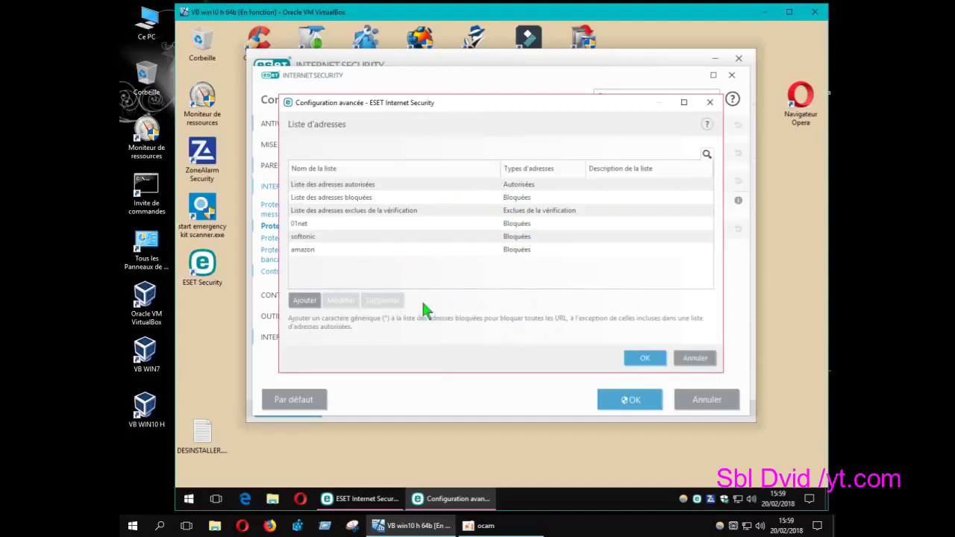
Try to create another address list of type Bloquées with a blank name and URL mask, and cancel it.
click(304, 300)
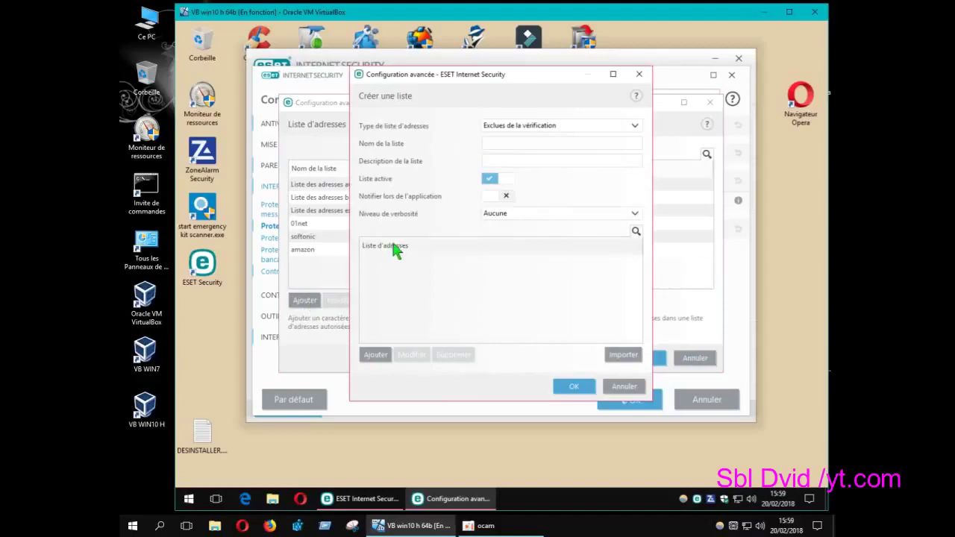
click(640, 76)
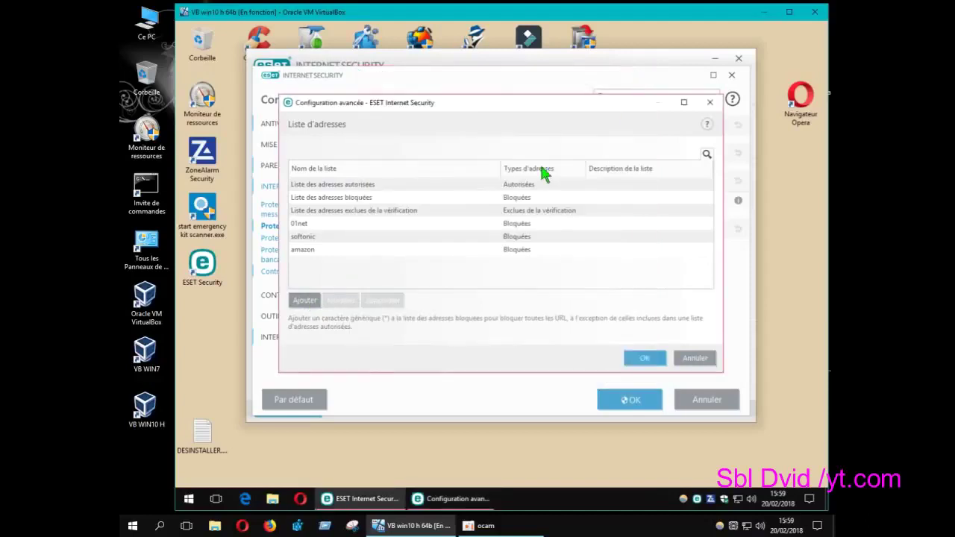
click(336, 198)
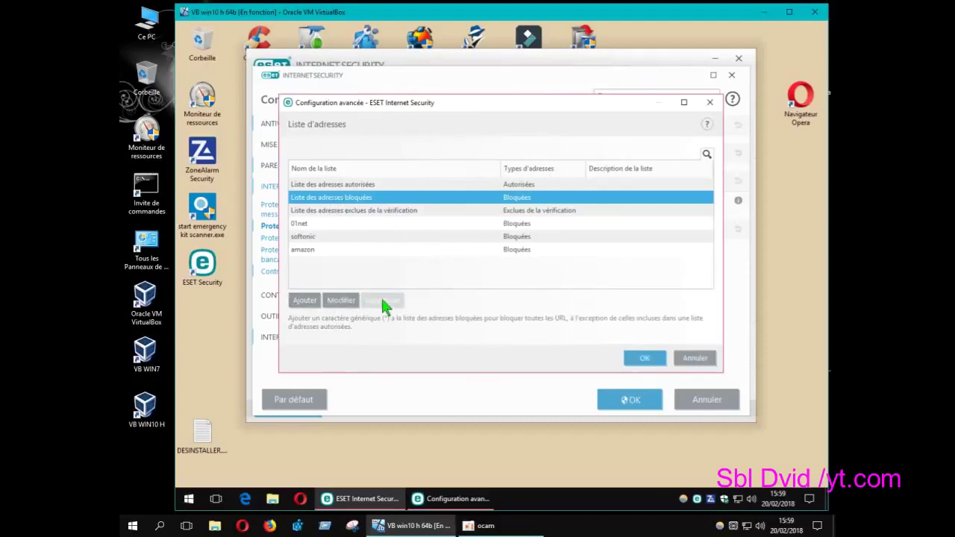
click(305, 301)
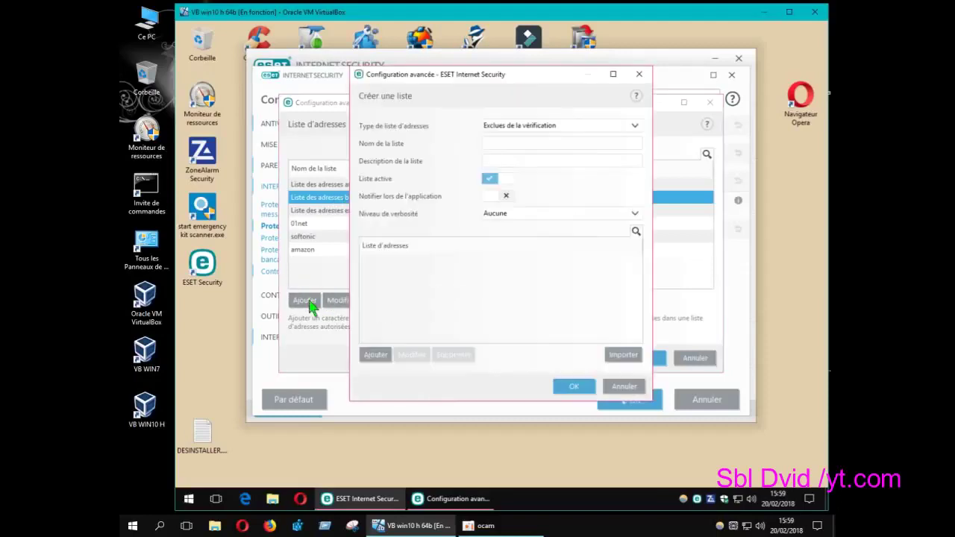
click(632, 125)
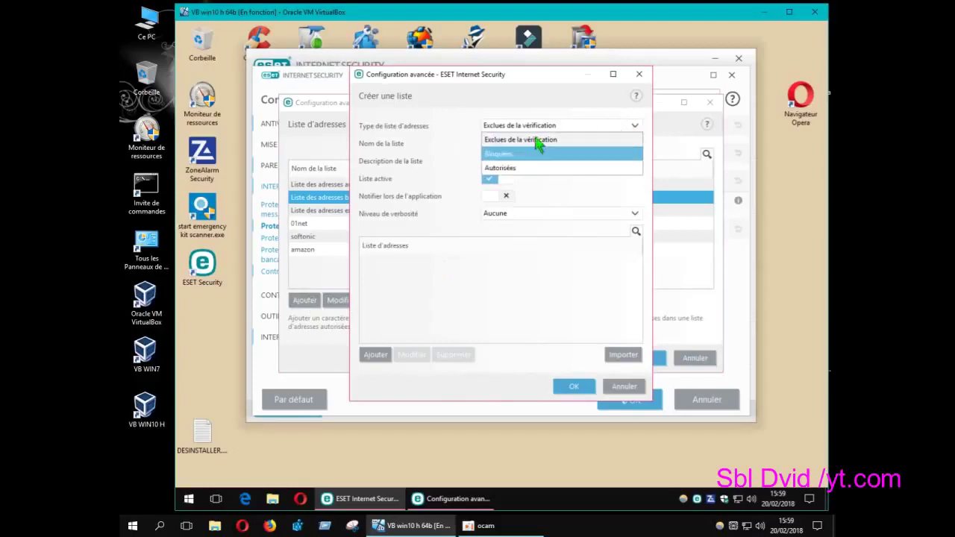
click(521, 154)
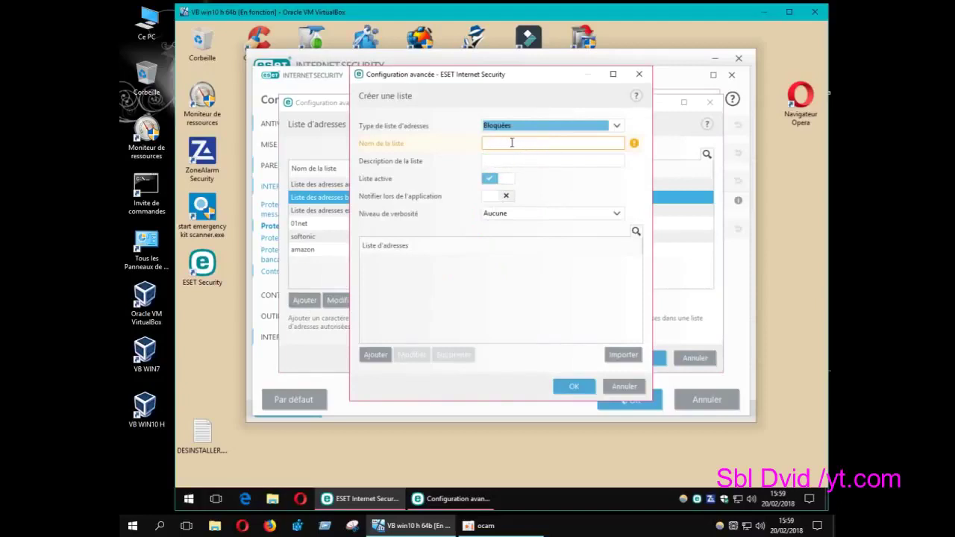
click(377, 355)
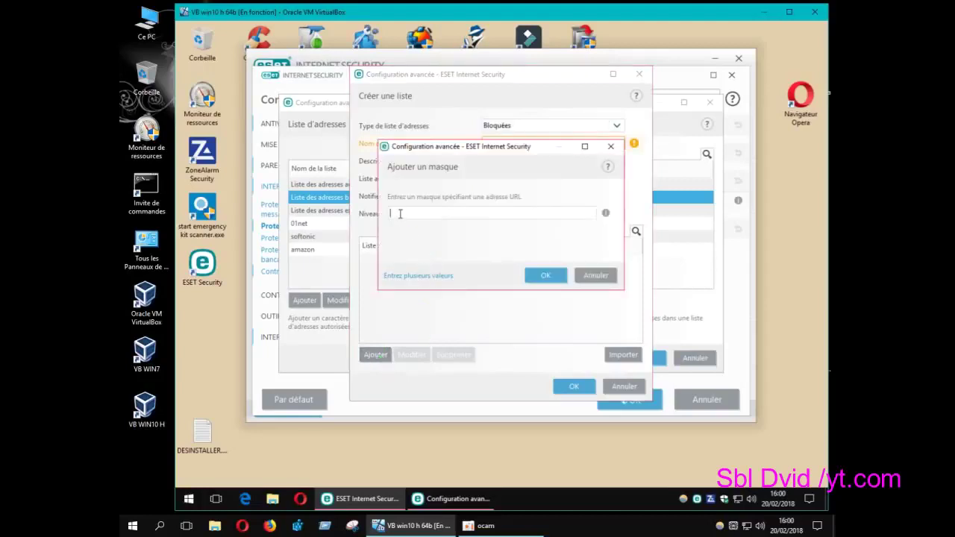
click(458, 214)
click(542, 277)
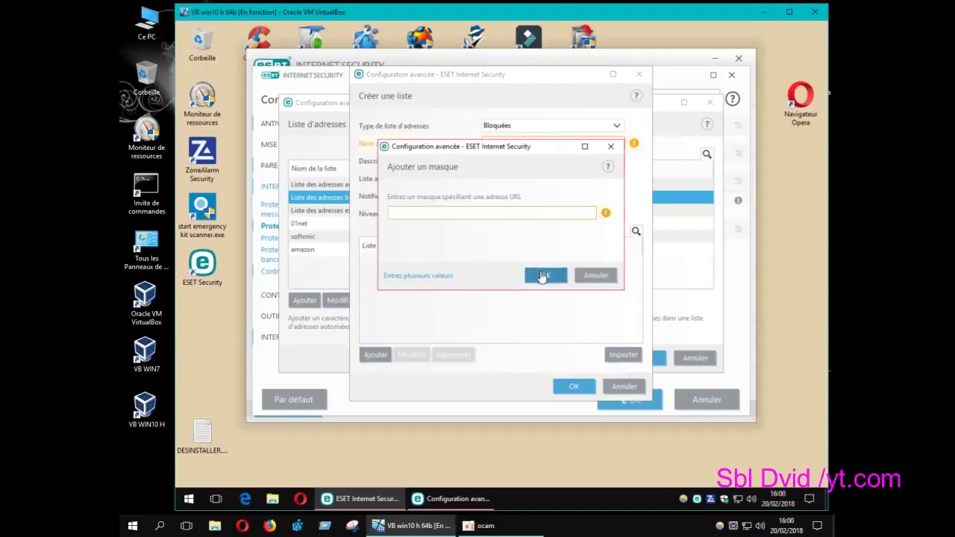
click(612, 146)
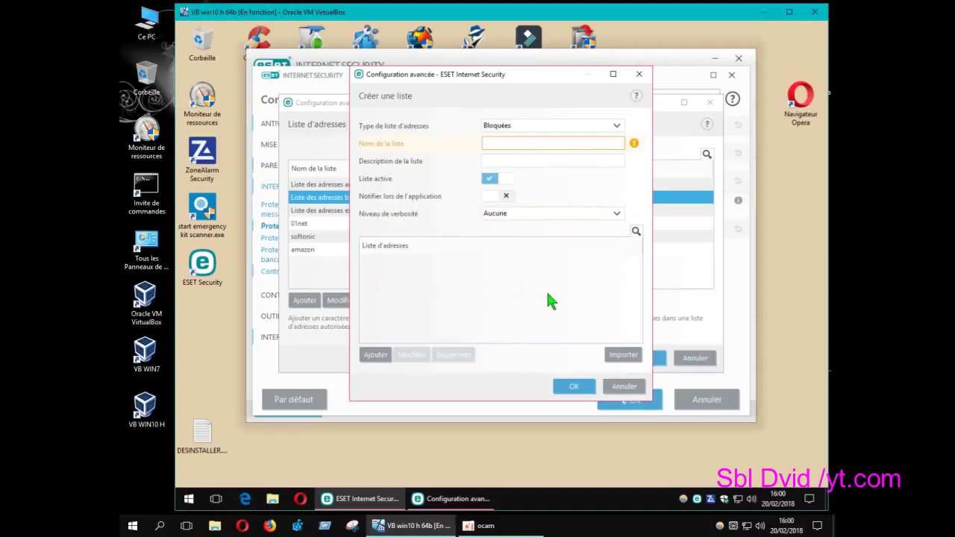
click(574, 387)
click(622, 388)
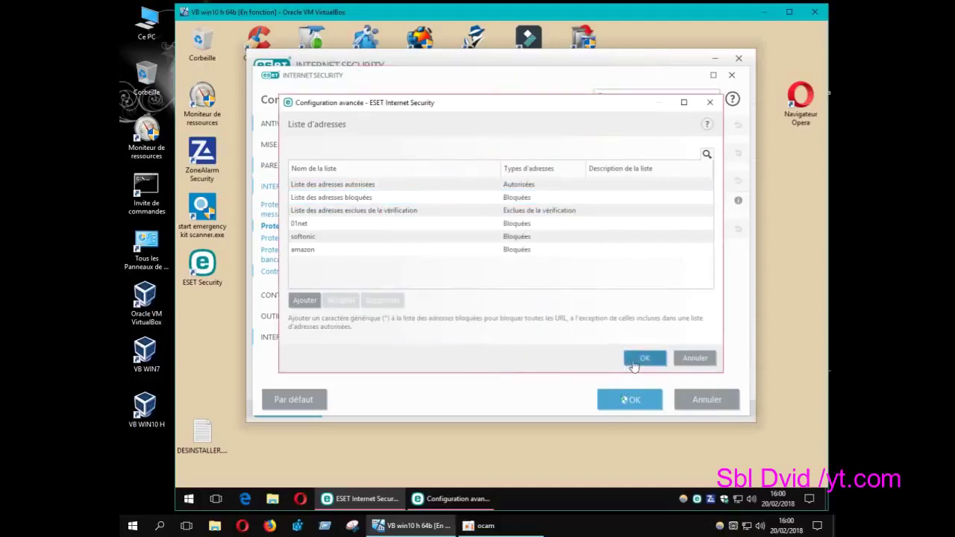
Close the address lists, confirm the advanced configuration and close the ESET window.
click(710, 103)
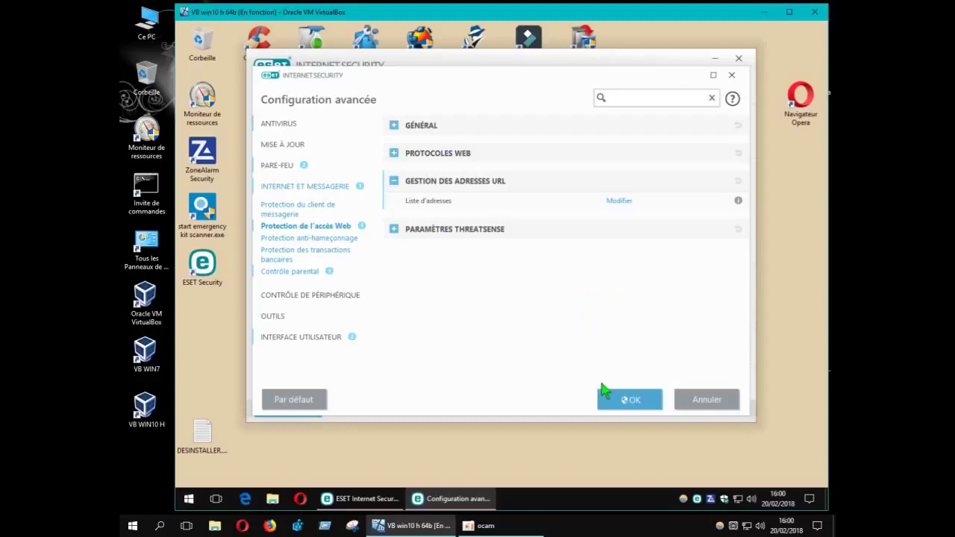
click(643, 400)
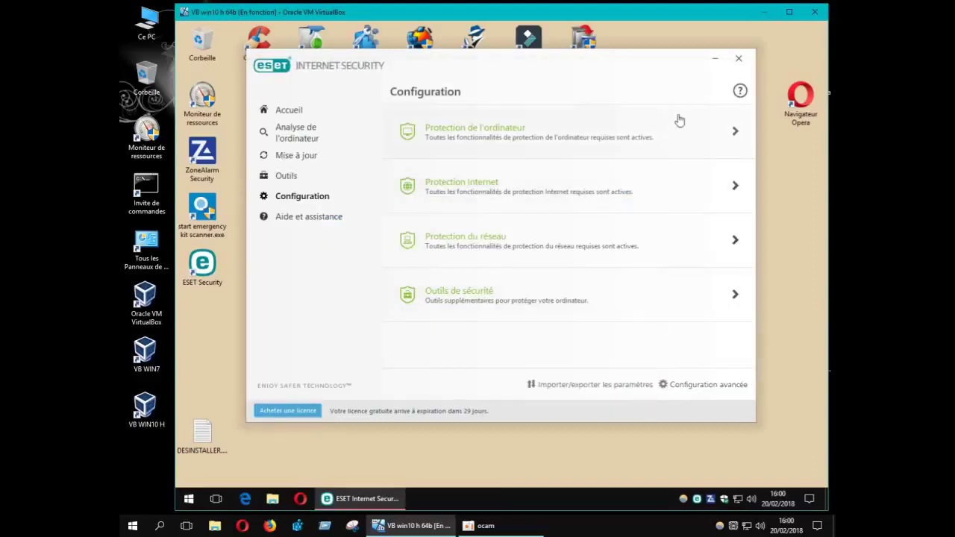
click(739, 58)
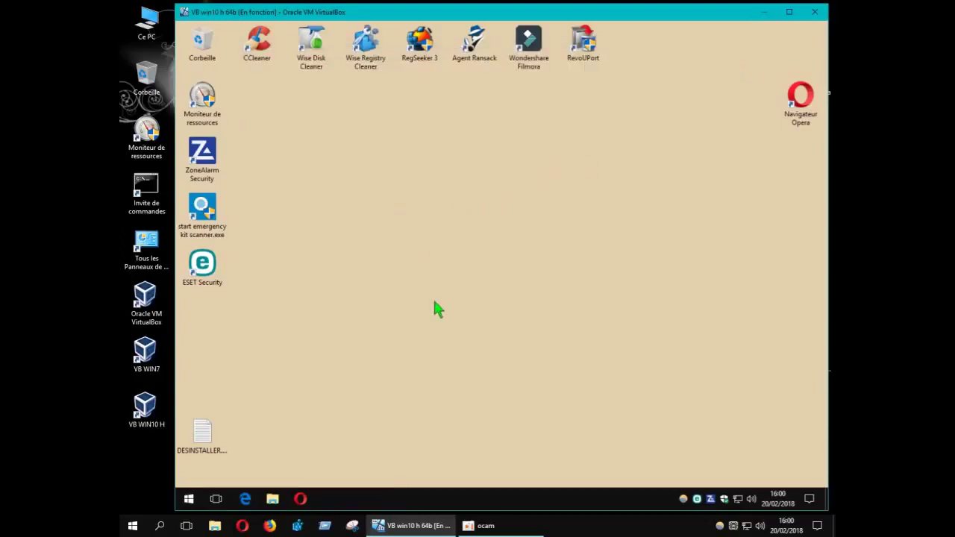
mouse_move(501, 528)
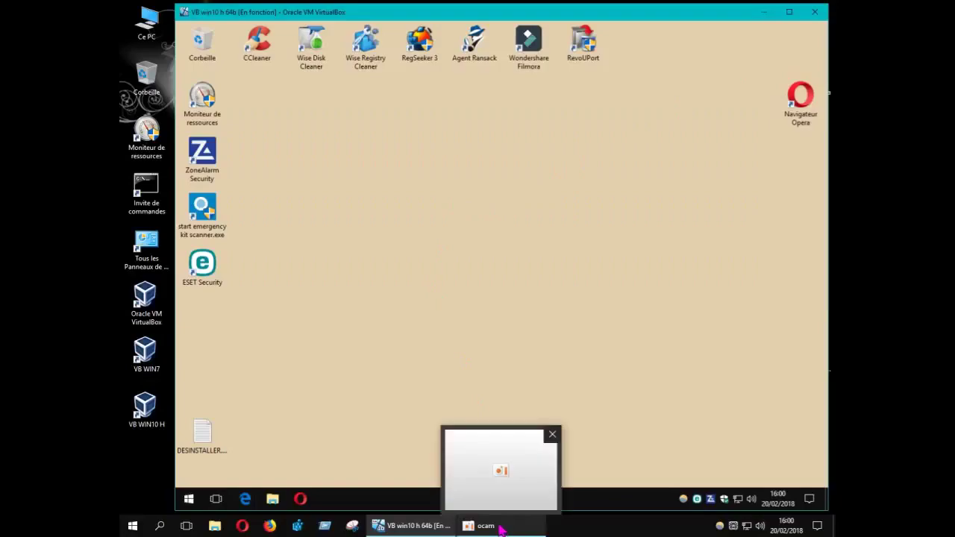